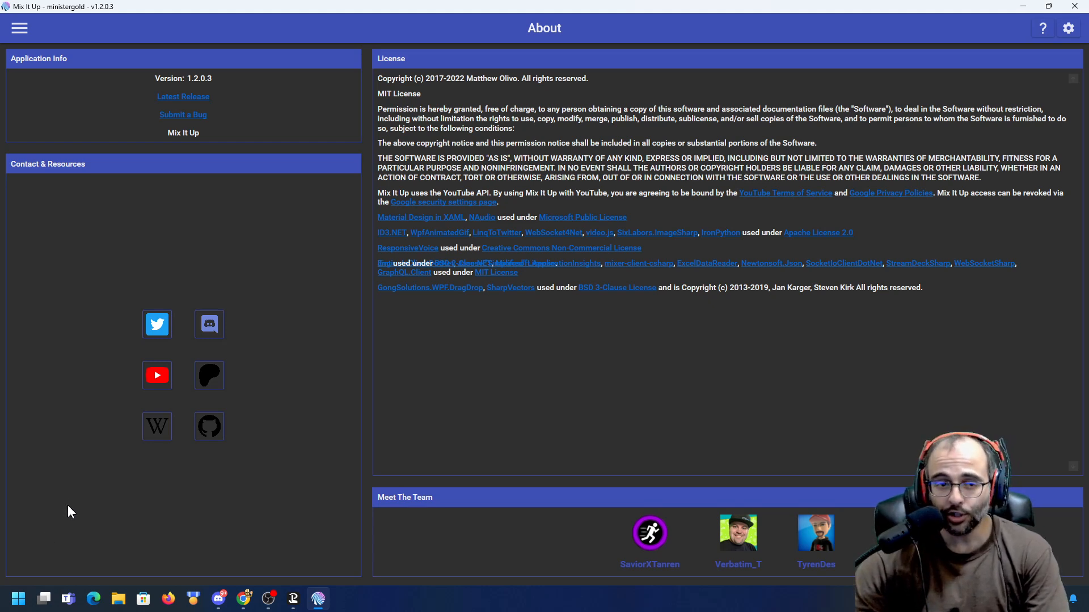
# Check the application version on the About page, and toggle the Update Preview Program option in the advanced settings
pyautogui.click(19, 29)
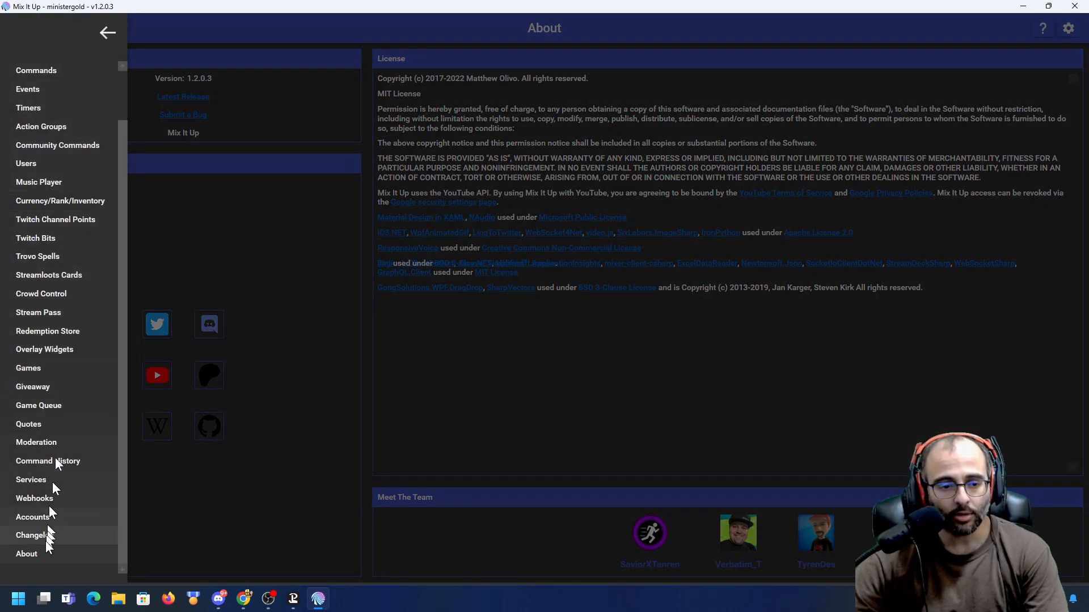
pyautogui.click(41, 554)
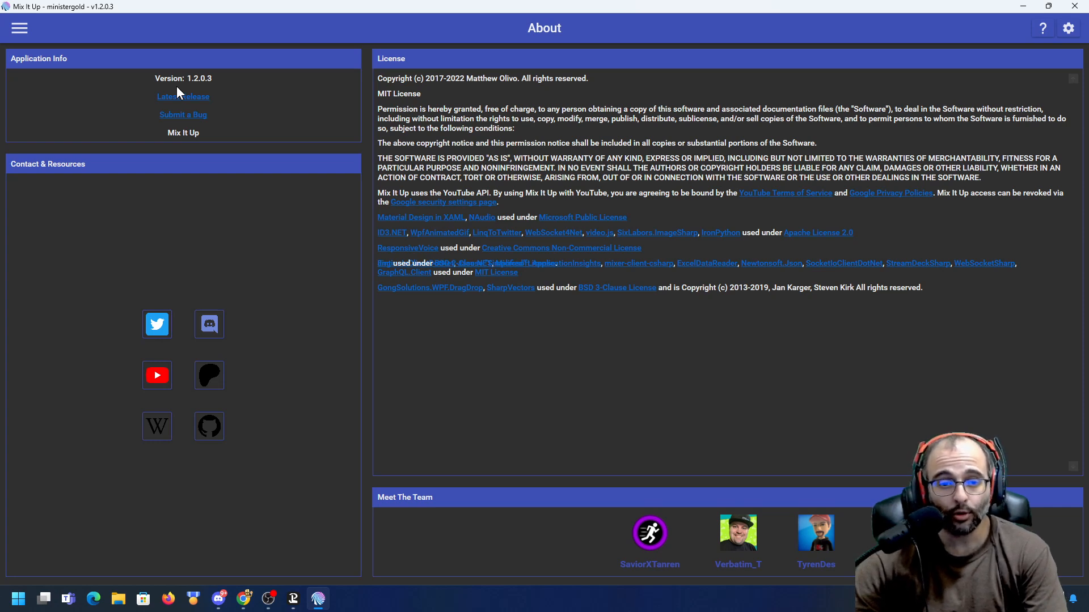
pyautogui.click(1069, 29)
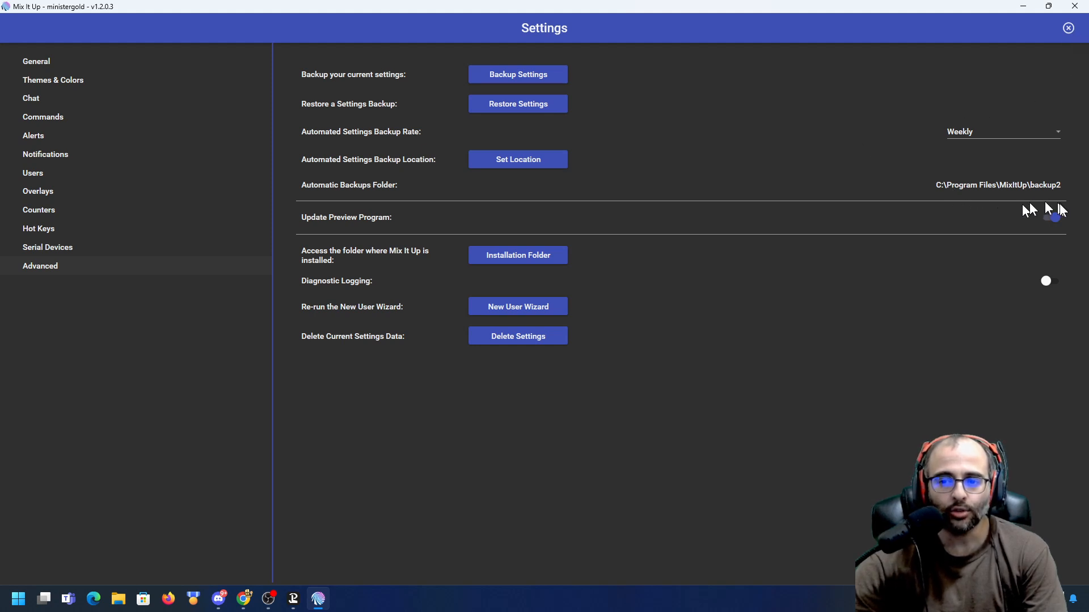
pyautogui.click(1050, 219)
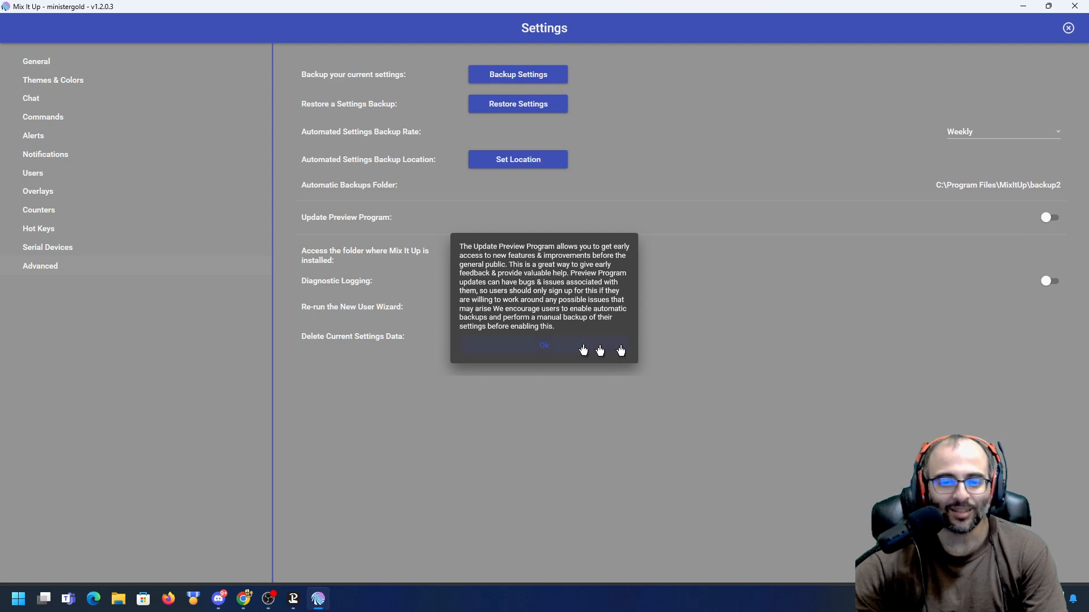
pyautogui.click(543, 350)
pyautogui.click(1069, 29)
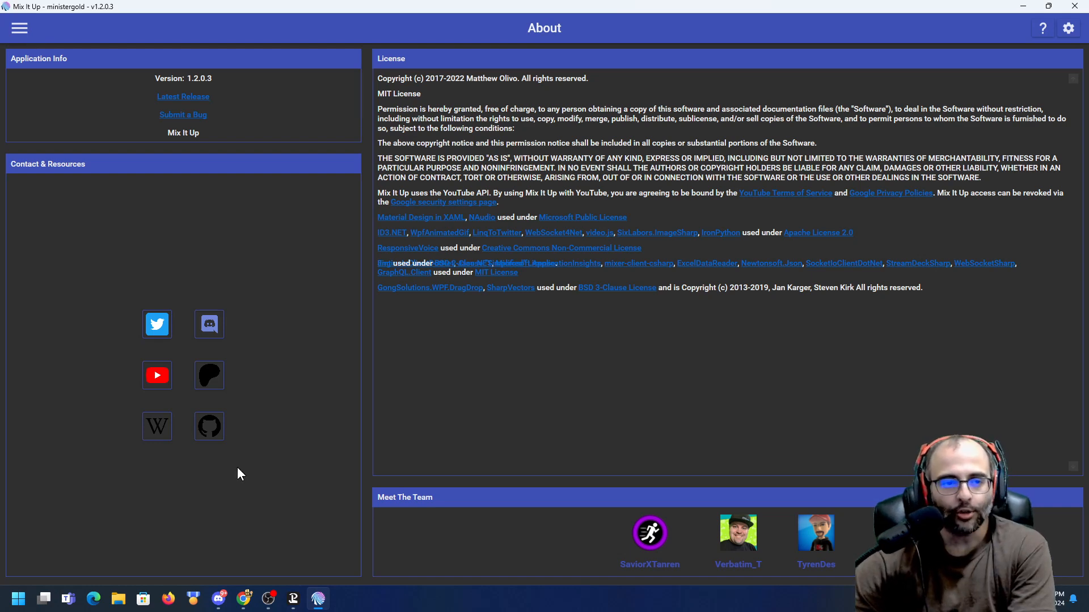
# Filter the commands list by "timer" and open the ungrouped timer command for editing
pyautogui.click(19, 31)
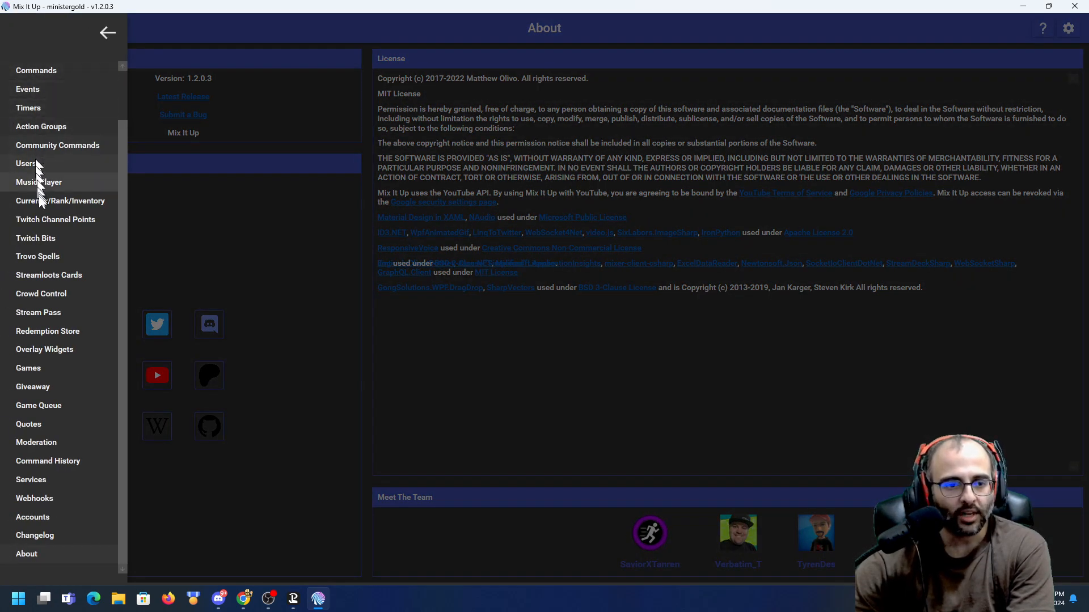
pyautogui.click(54, 77)
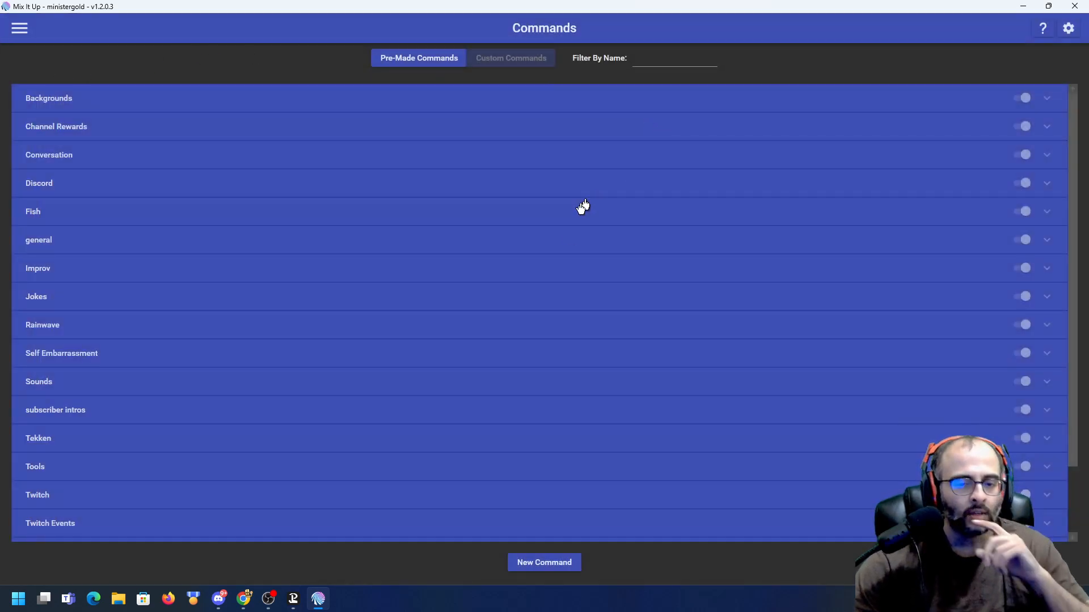
pyautogui.click(652, 62)
pyautogui.write('timer')
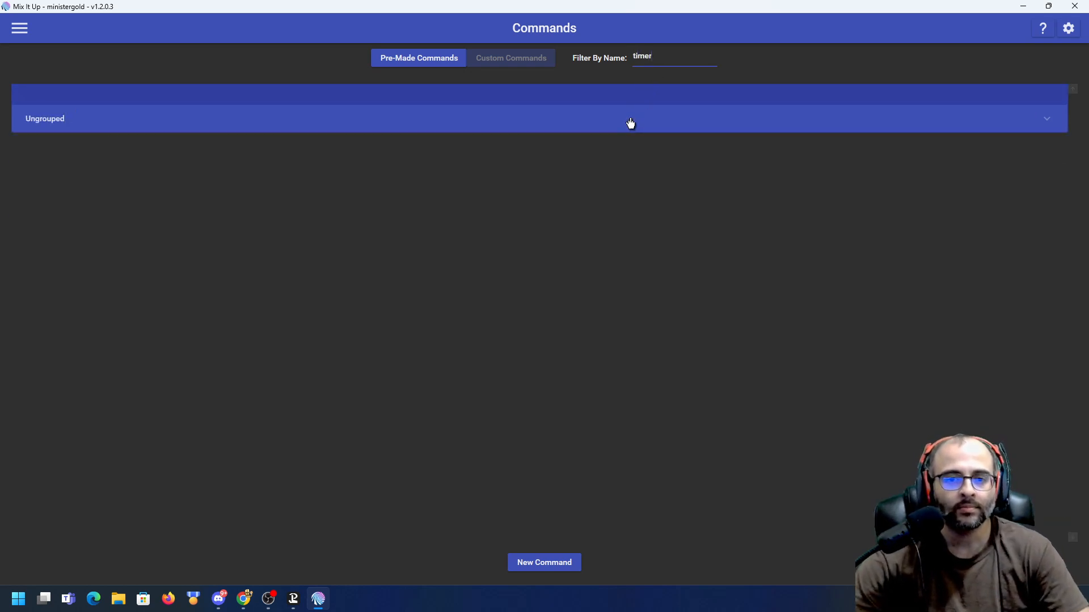
pyautogui.click(630, 123)
pyautogui.click(989, 173)
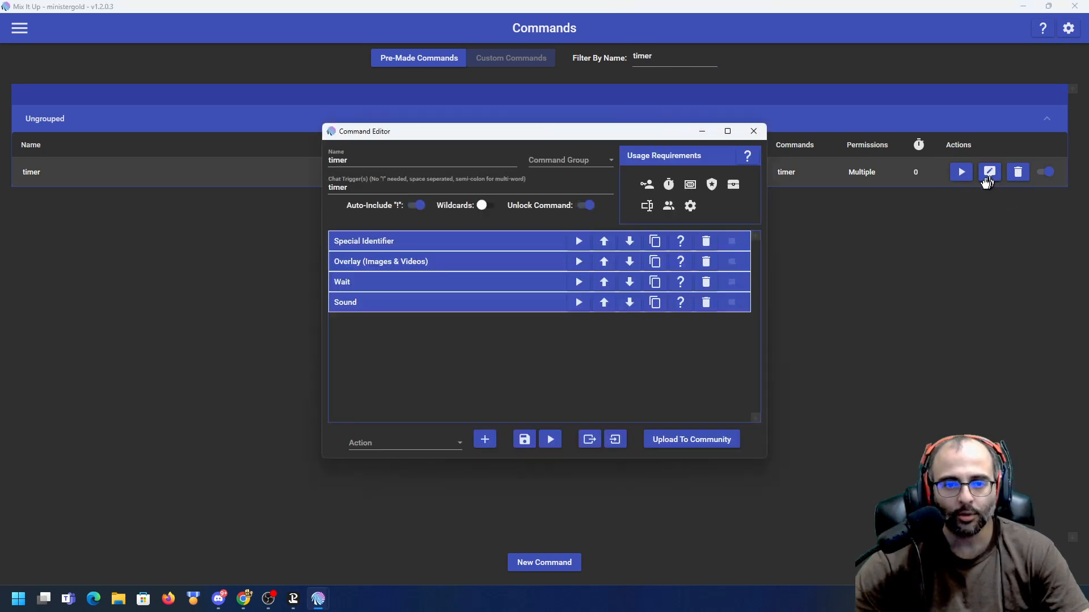
# Choose Special Identifier as the action type to add and expand the command's existing Special Identifier action
pyautogui.click(647, 186)
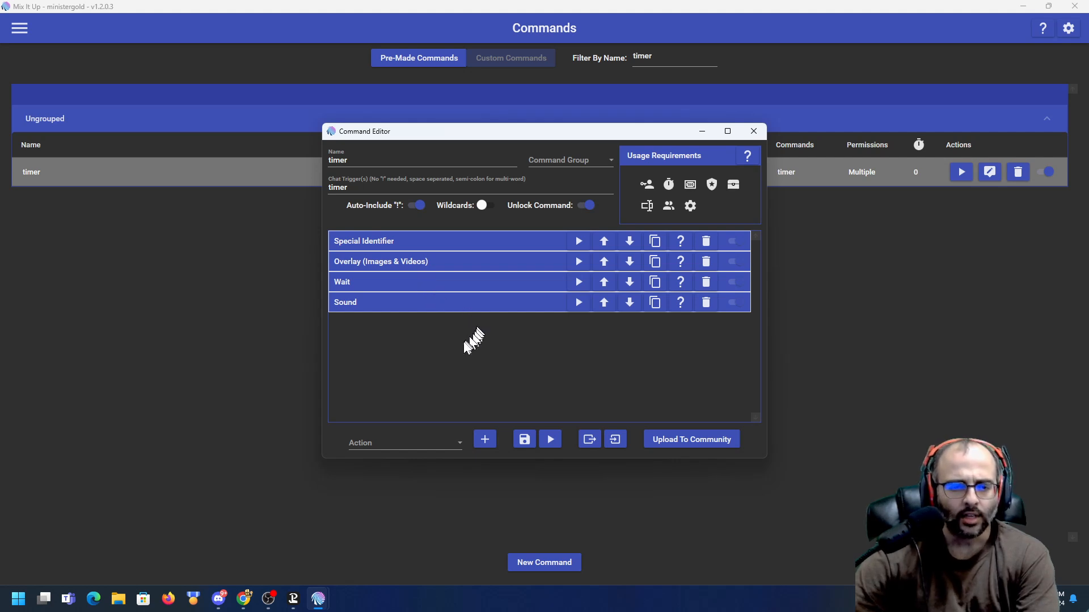
pyautogui.click(410, 441)
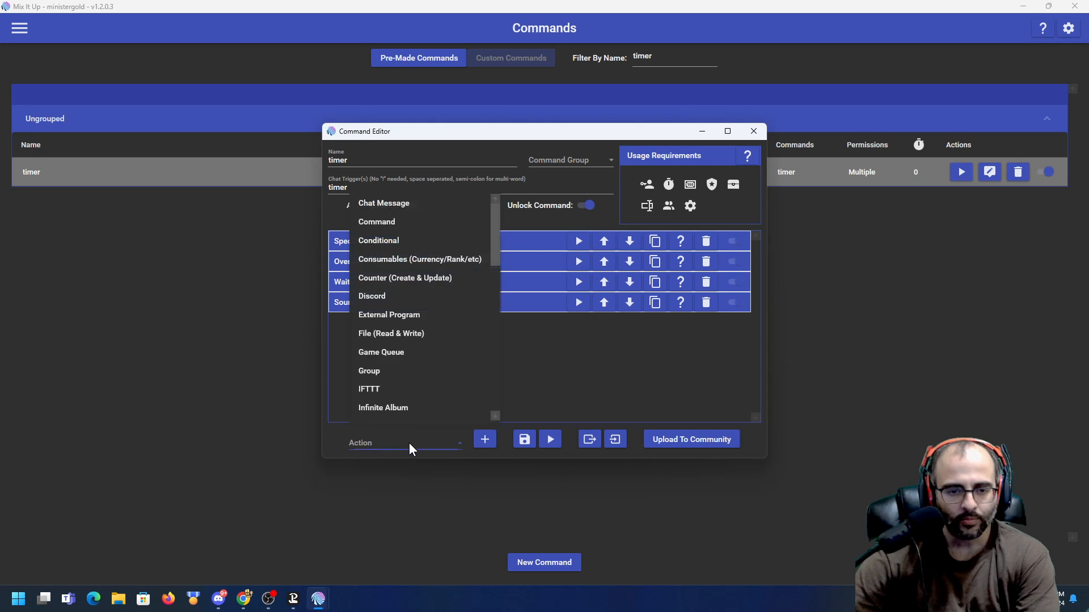
pyautogui.scroll(-7, 410, 351)
pyautogui.scroll(1, 410, 345)
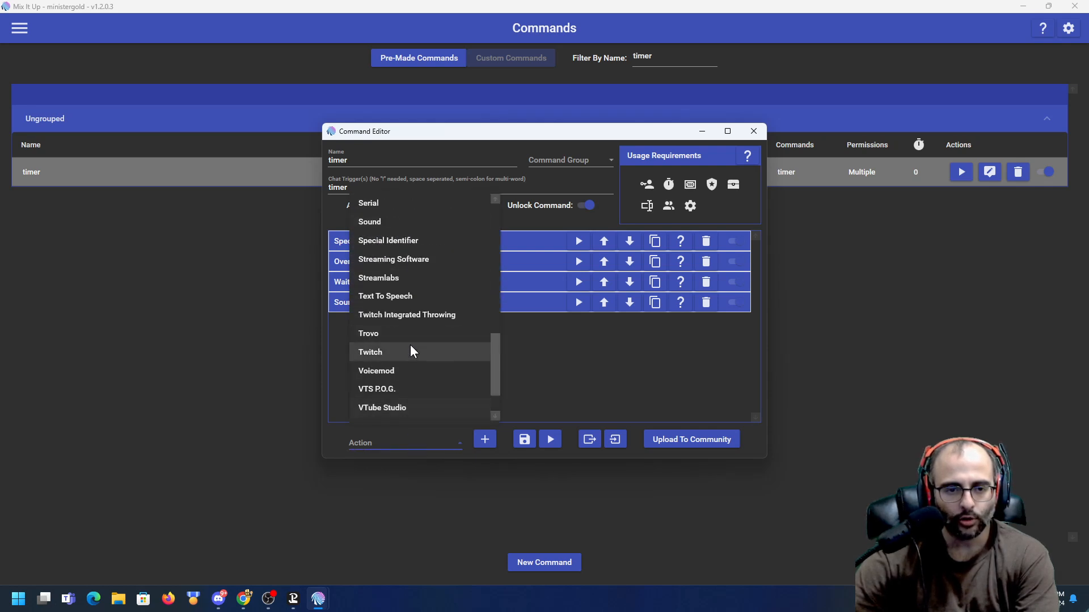
pyautogui.click(408, 246)
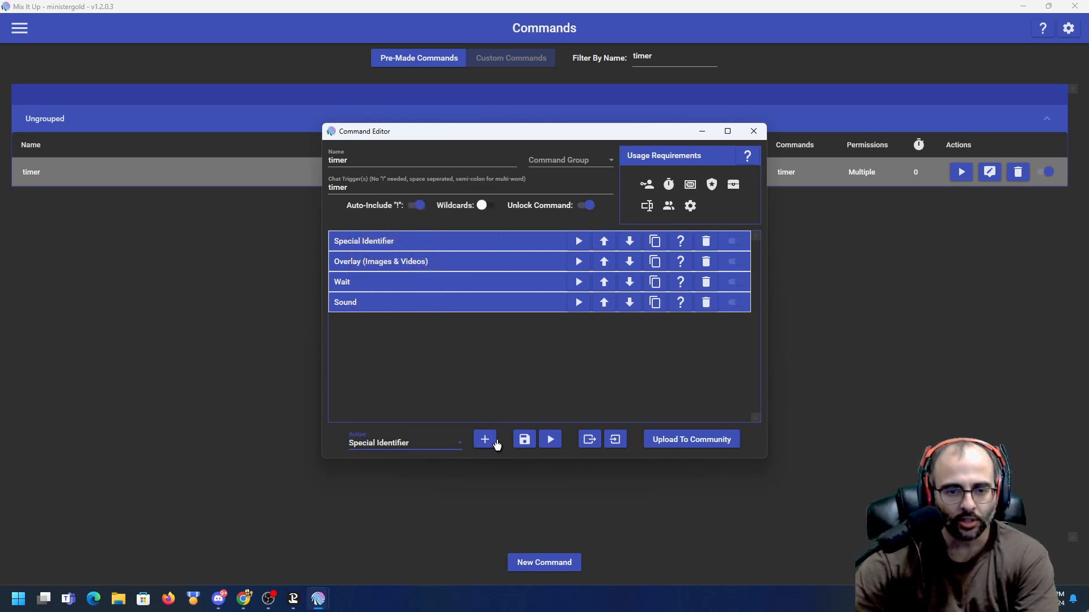
pyautogui.click(480, 244)
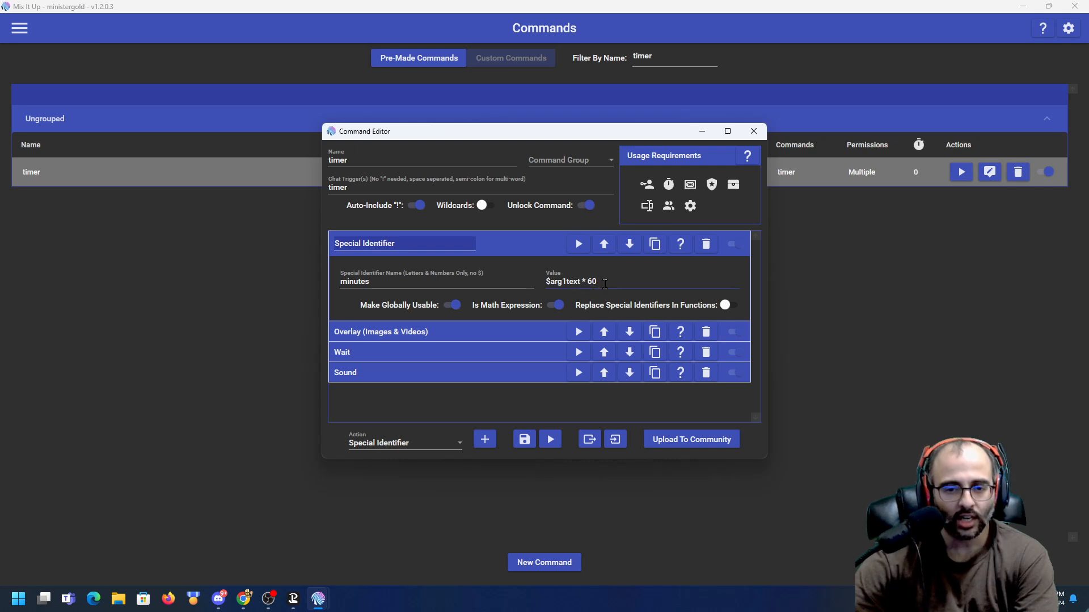
# Bring the stream chat window into view and enter "!timer 1" as the chat message without sending it
pyautogui.moveTo(1088, 79); pyautogui.dragTo(190, 48)
pyautogui.click(200, 532)
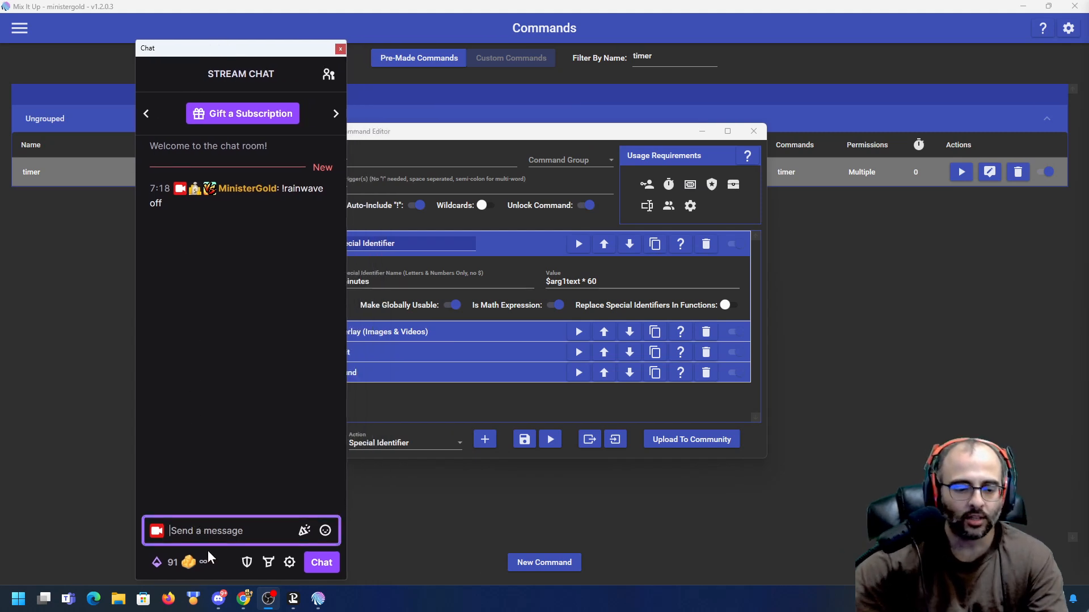
pyautogui.write('!timer 1')
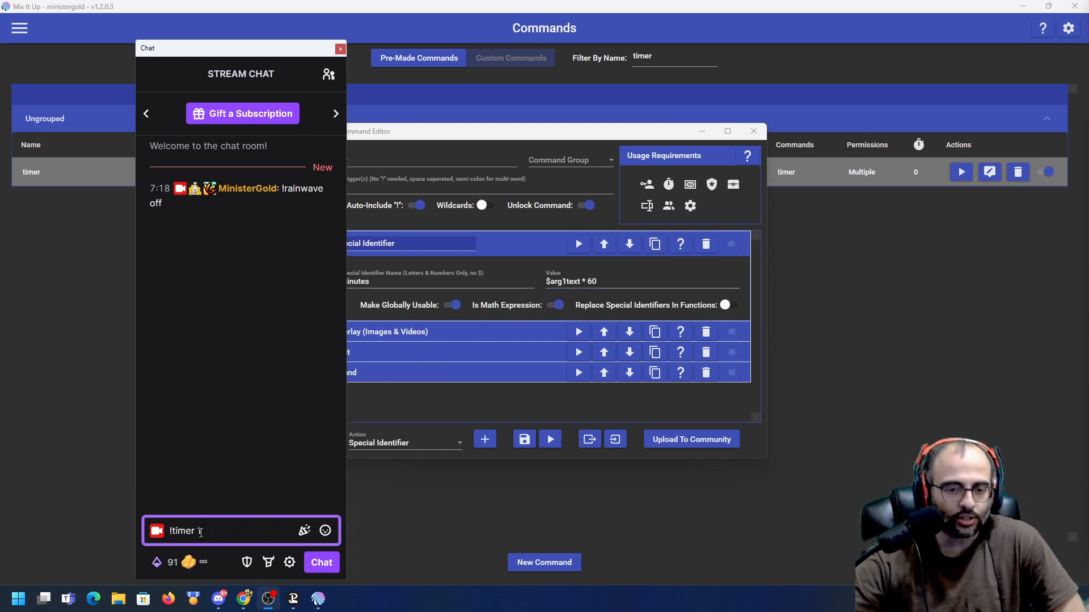
# Choose Overlay (Images & Videos) as the action type to add and expand the timer command's existing overlay action
pyautogui.click(584, 292)
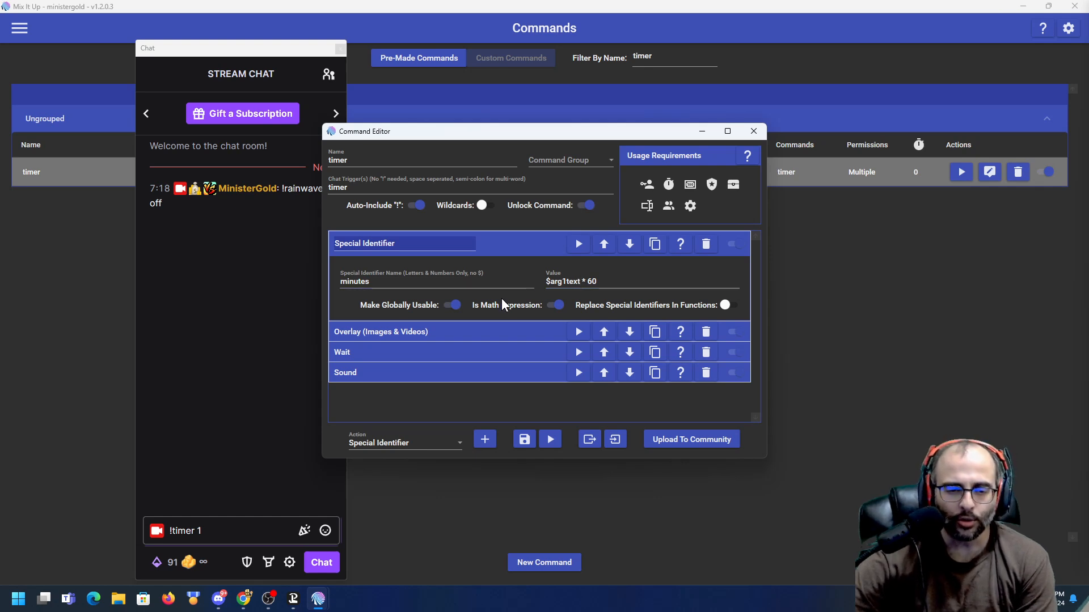
pyautogui.click(427, 444)
pyautogui.scroll(-1, 428, 391)
pyautogui.scroll(5, 430, 367)
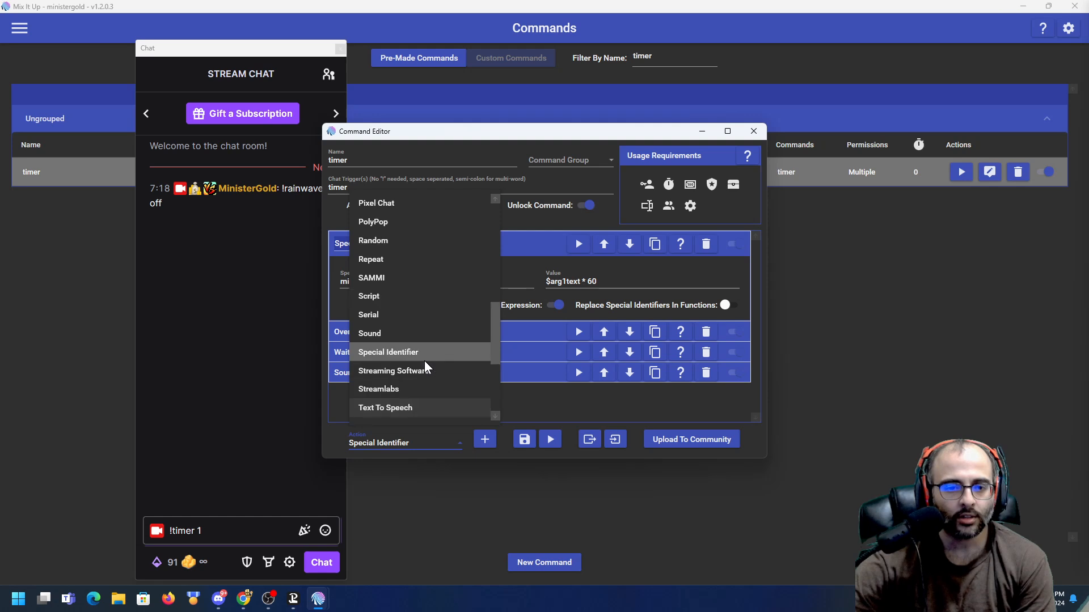
pyautogui.click(421, 280)
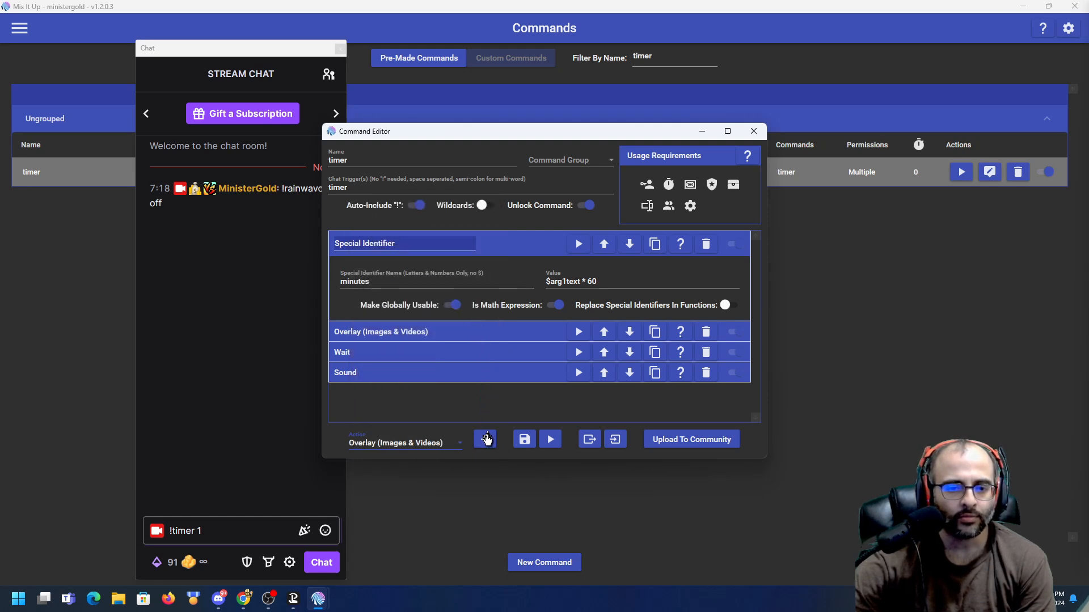
pyautogui.click(462, 332)
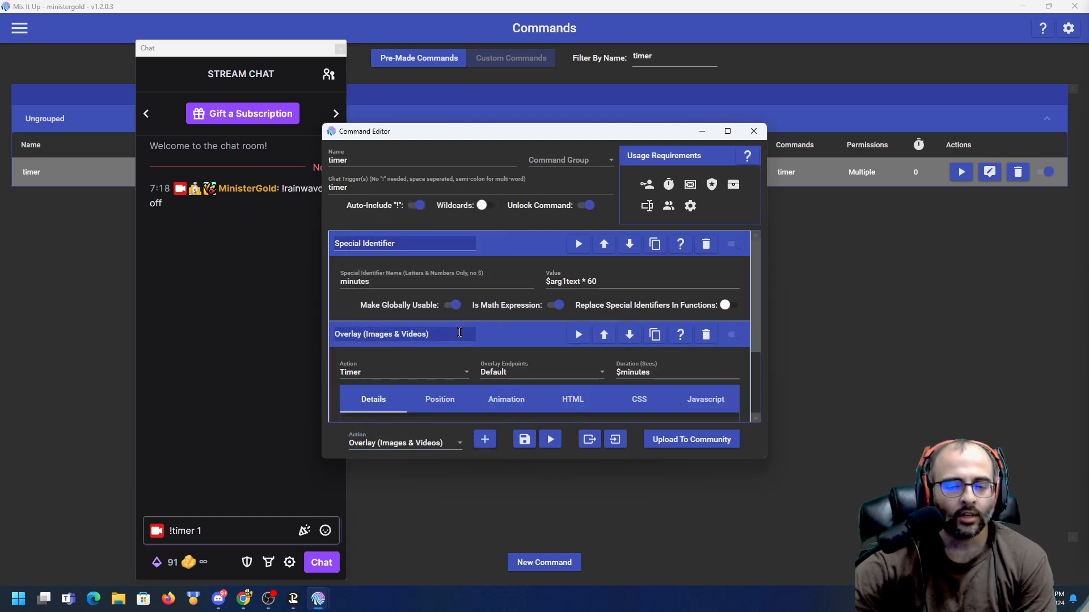
# Review the available overlay action types and choose Timer
pyautogui.scroll(-1, 453, 328)
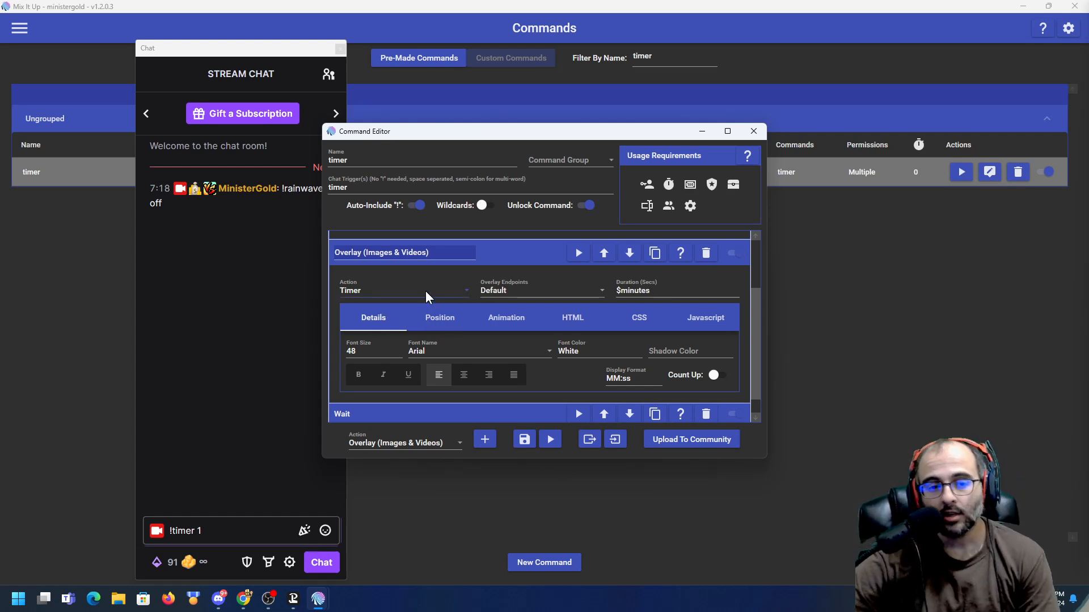
pyautogui.click(395, 289)
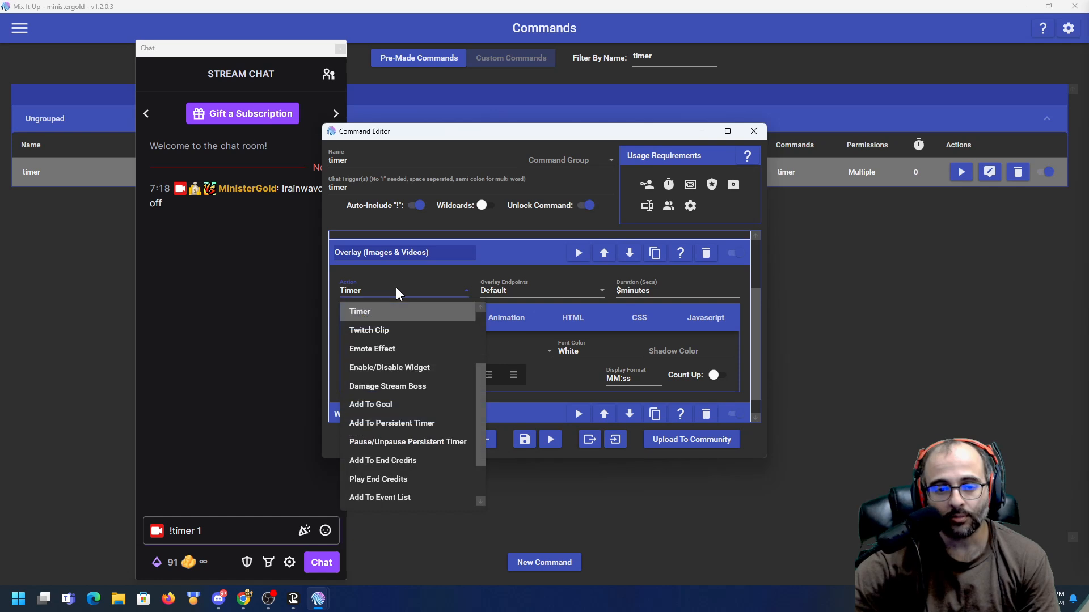
pyautogui.scroll(-1, 391, 335)
pyautogui.scroll(3, 388, 371)
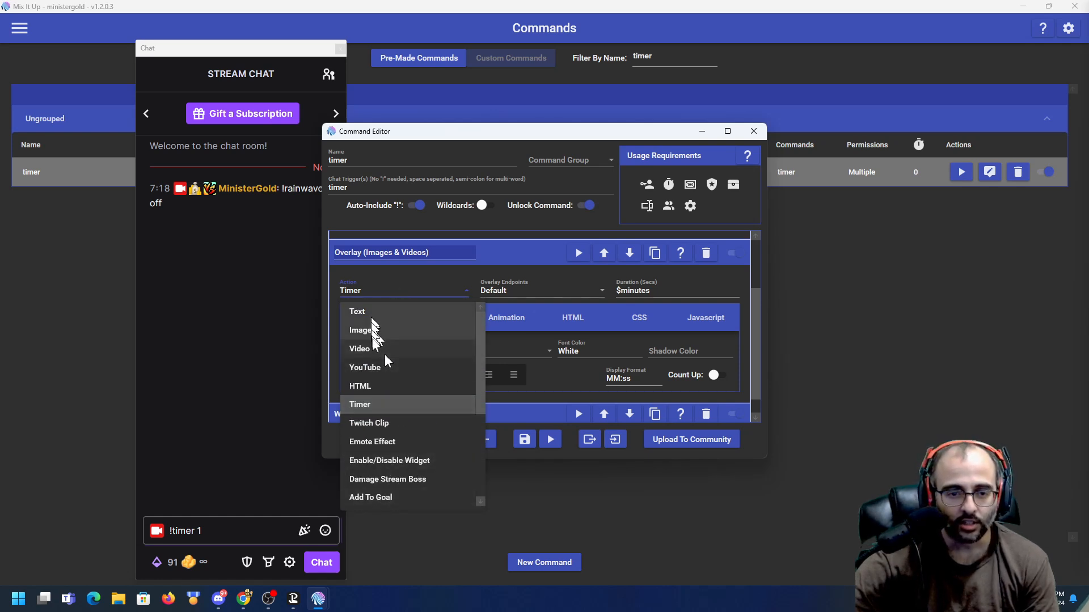
pyautogui.click(377, 405)
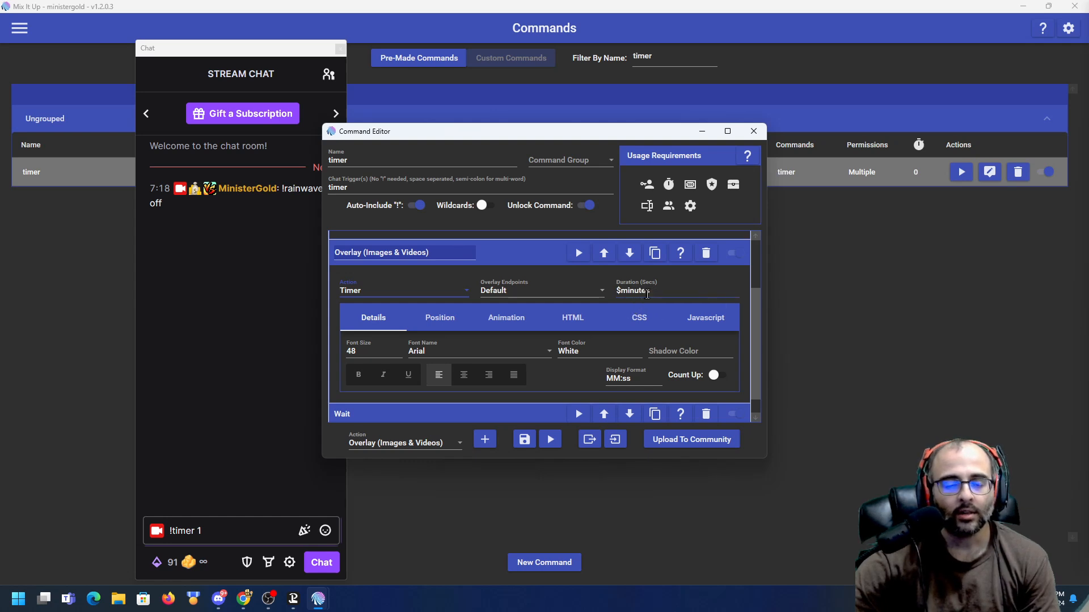
pyautogui.scroll(1, 647, 294)
pyautogui.scroll(1, 638, 303)
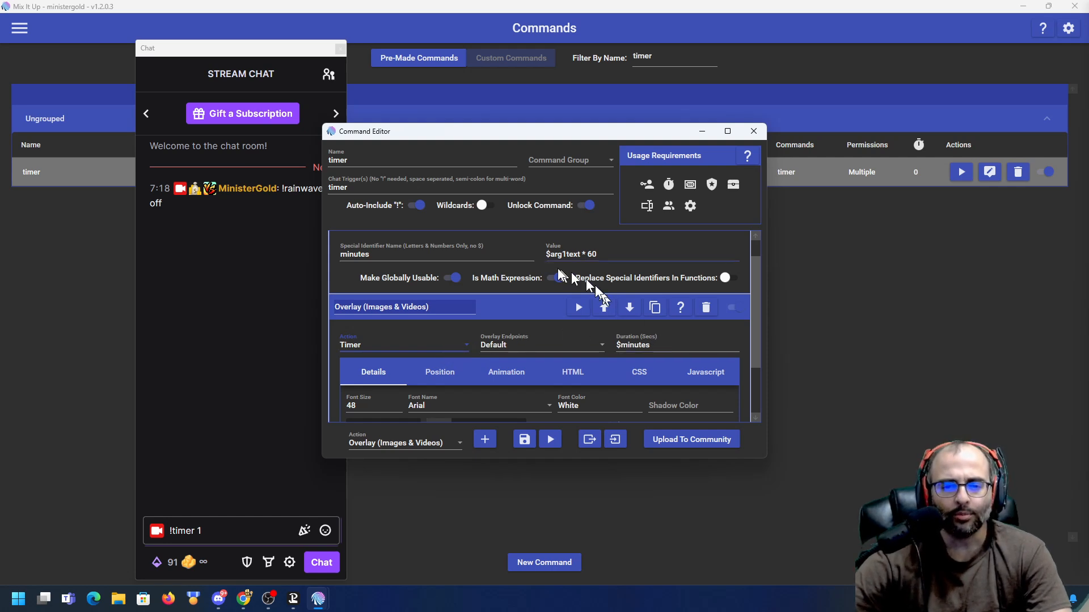
pyautogui.scroll(-3, 410, 338)
pyautogui.scroll(1, 410, 339)
pyautogui.scroll(-1, 409, 339)
pyautogui.scroll(1, 406, 356)
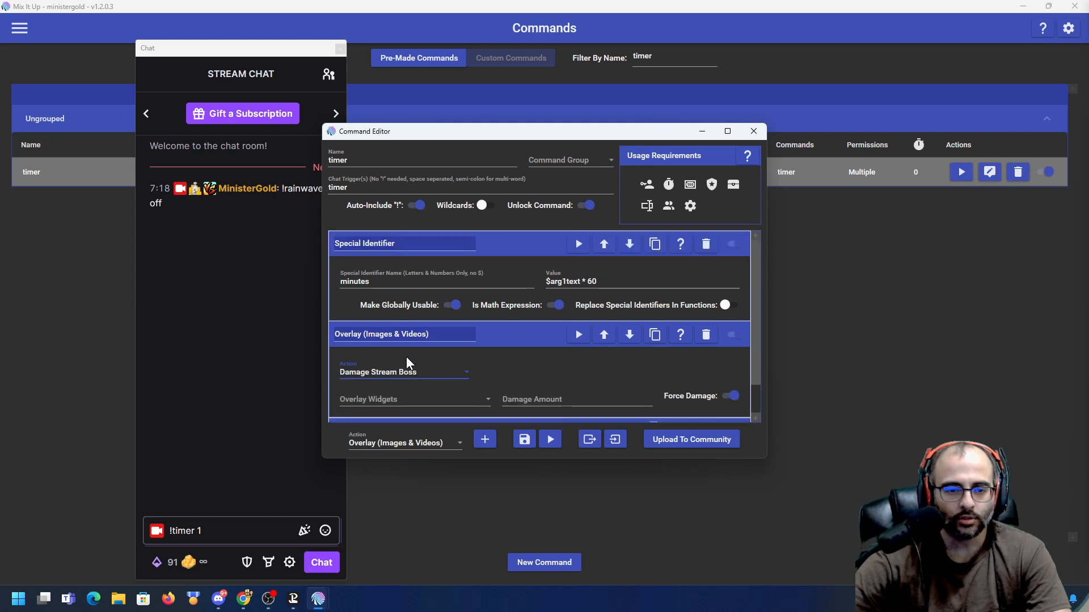
pyautogui.click(754, 131)
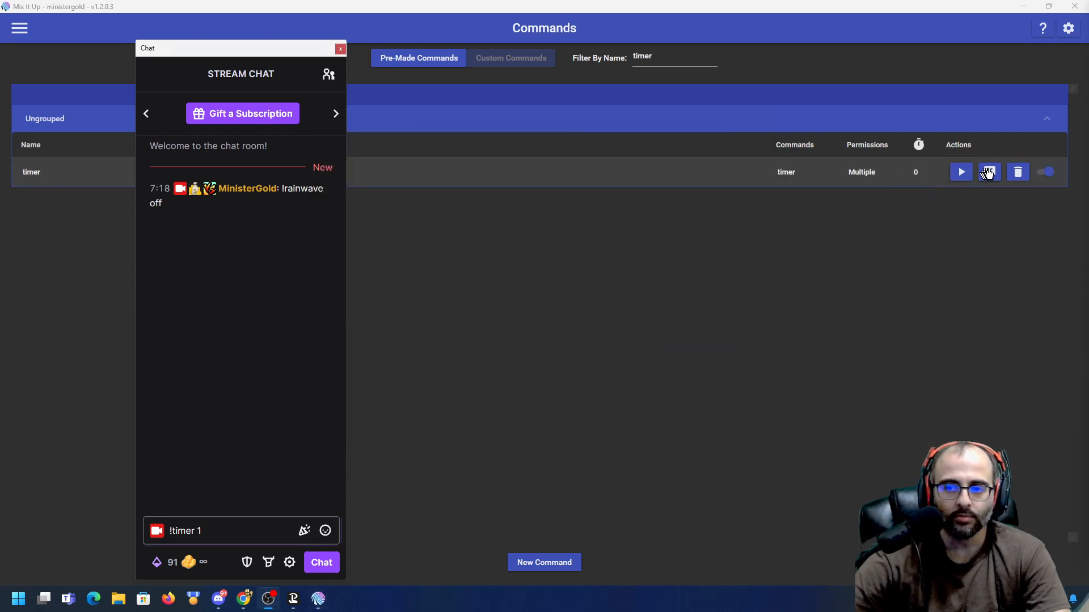
# Reopen the timer command for editing and expand its overlay action to show the timer's font details
pyautogui.click(990, 171)
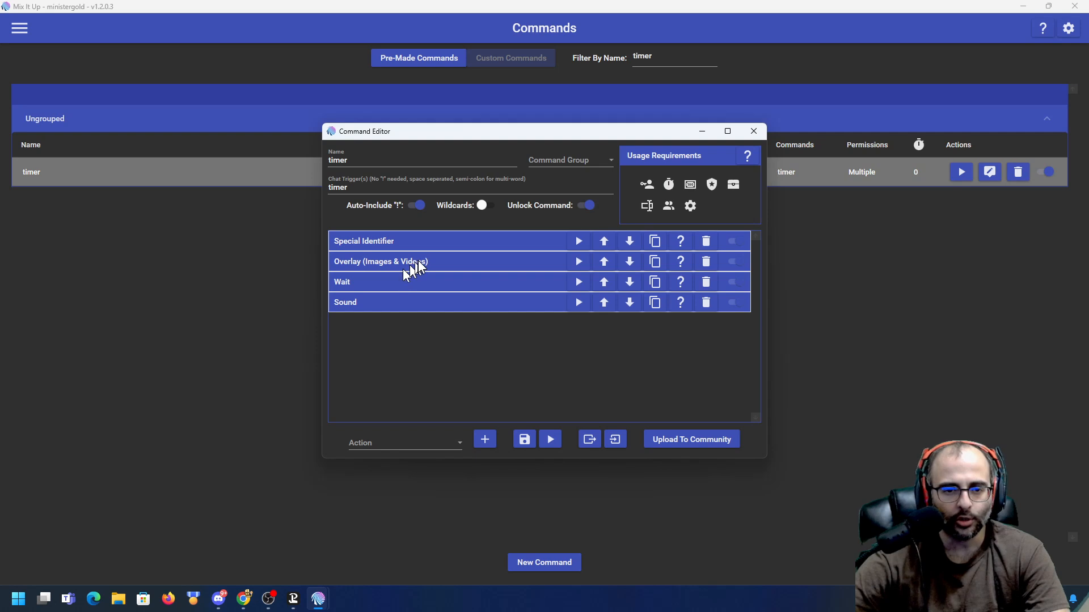
pyautogui.click(413, 270)
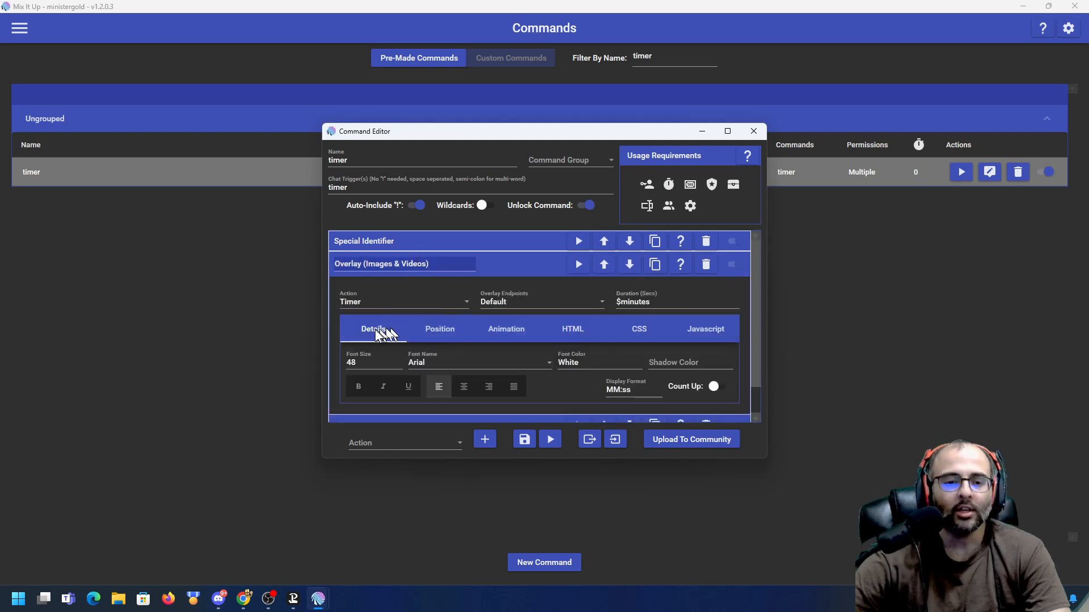
pyautogui.doubleClick(360, 363)
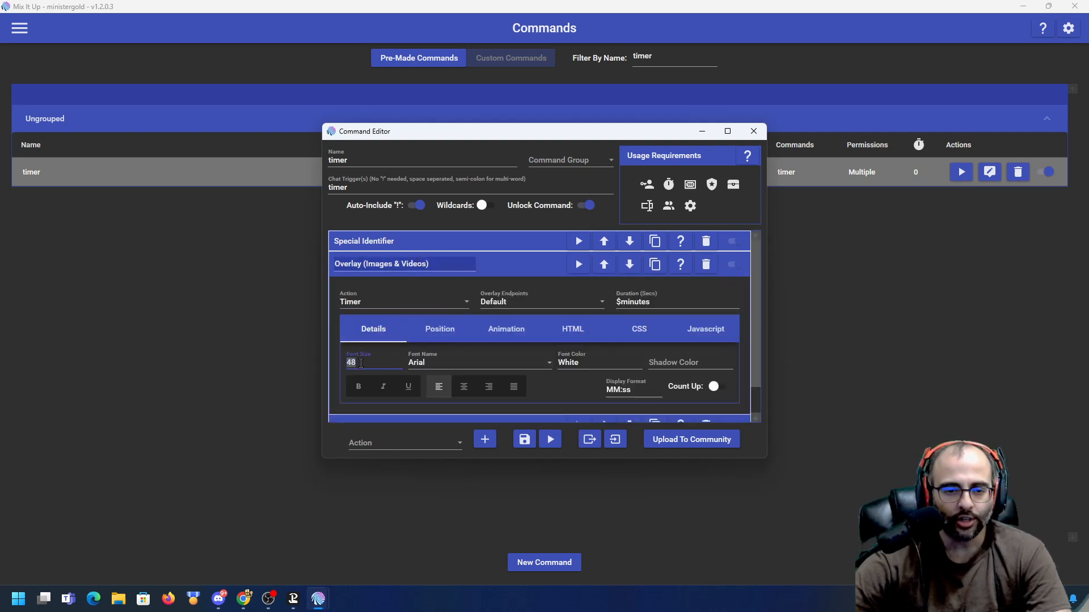
pyautogui.scroll(-1, 453, 361)
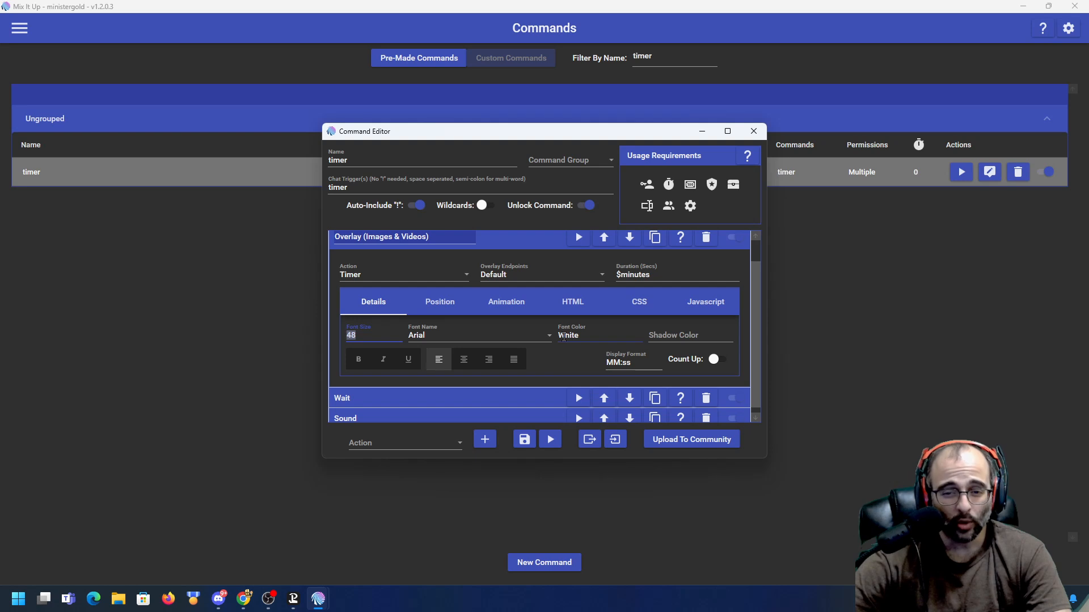
# Add "background-color: rgba(0, 0, 0, 0.75)" at the end of the .text rule in the overlay timer's CSS
pyautogui.click(637, 301)
pyautogui.scroll(-5, 510, 329)
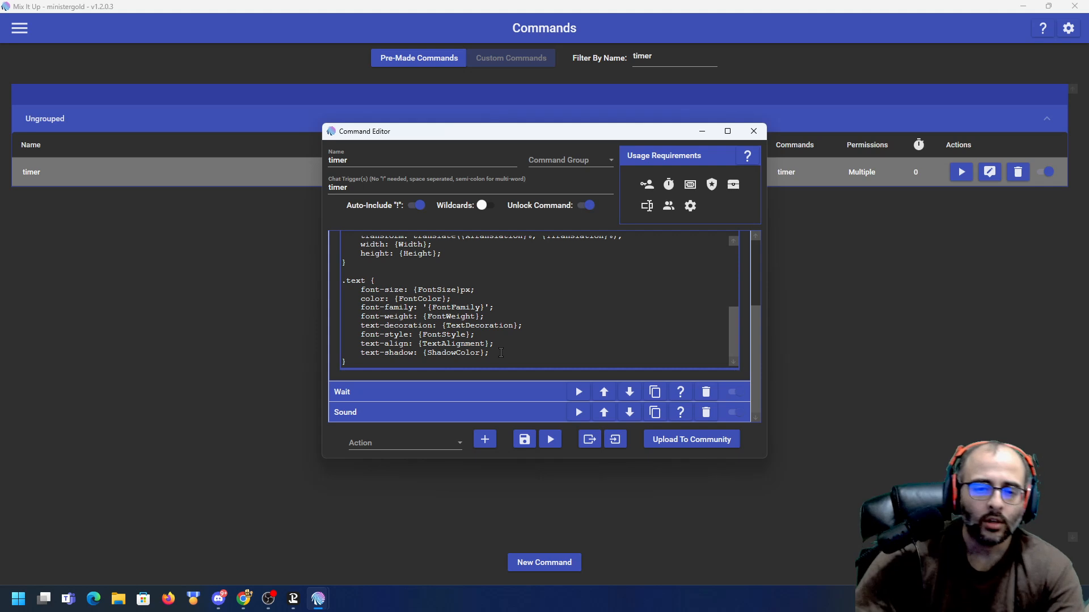
pyautogui.press('Return')
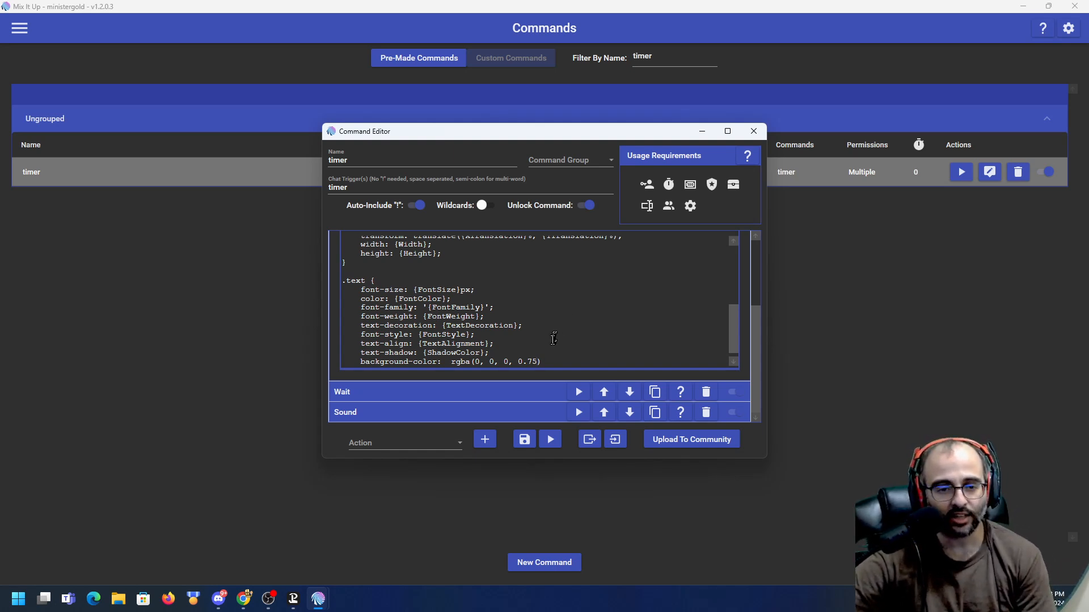
pyautogui.scroll(2, 553, 344)
pyautogui.scroll(3, 544, 343)
pyautogui.scroll(-5, 539, 349)
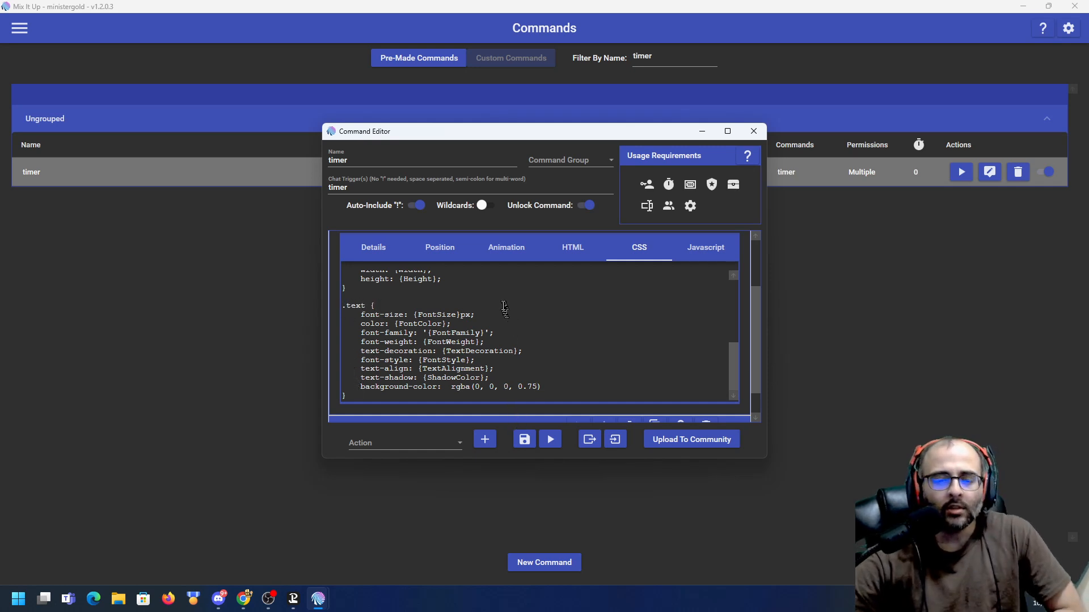
# Show the position settings of the timer command's overlay action
pyautogui.click(448, 250)
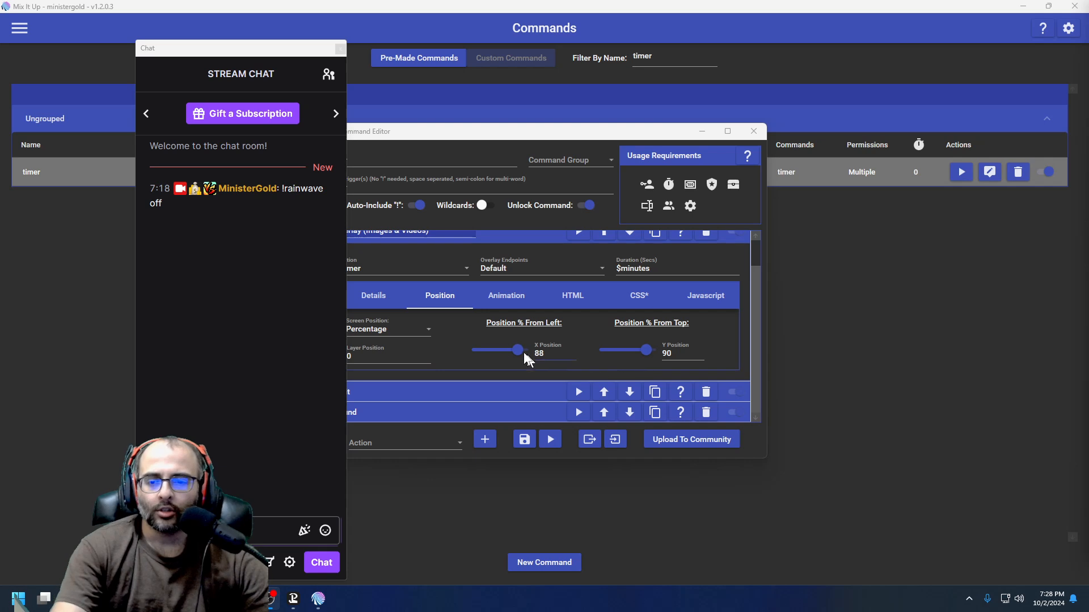
pyautogui.click(478, 362)
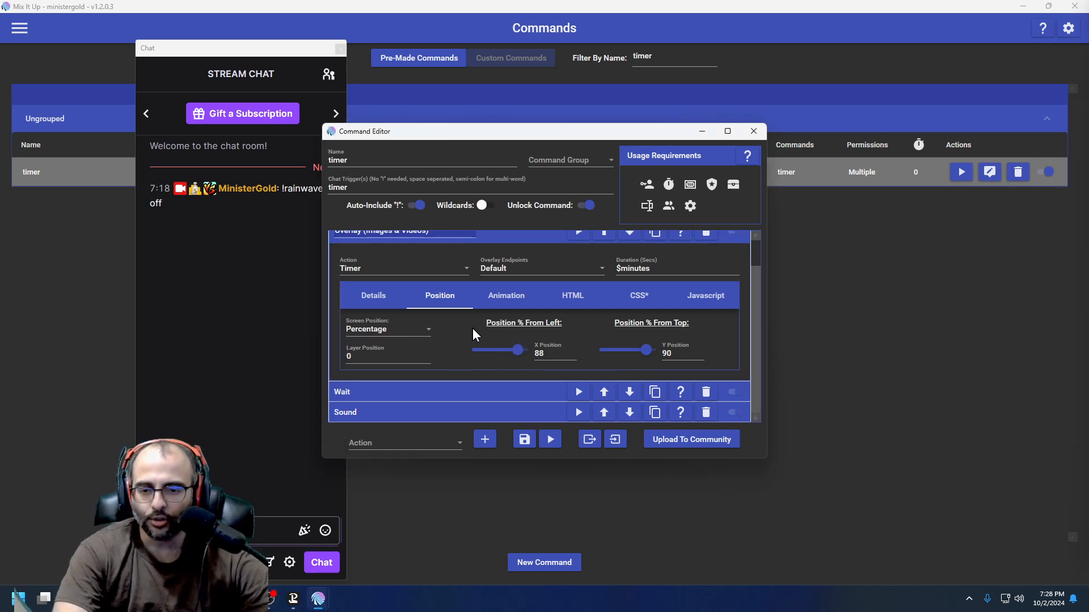
# Choose Wait as the action type to add and expand the timer command's existing Wait action
pyautogui.click(394, 443)
pyautogui.scroll(-5, 428, 373)
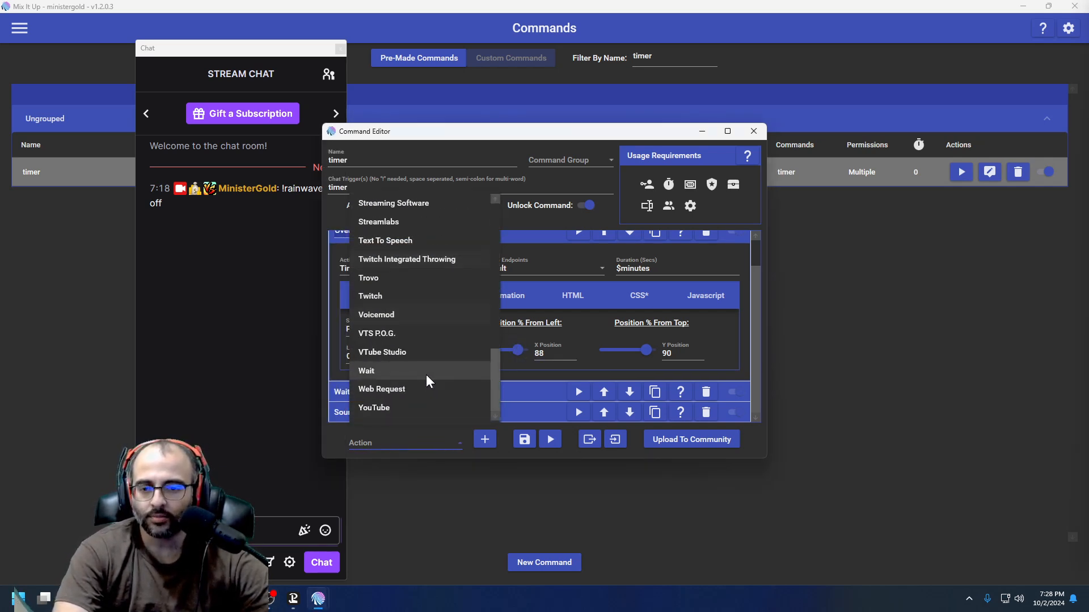
pyautogui.click(418, 376)
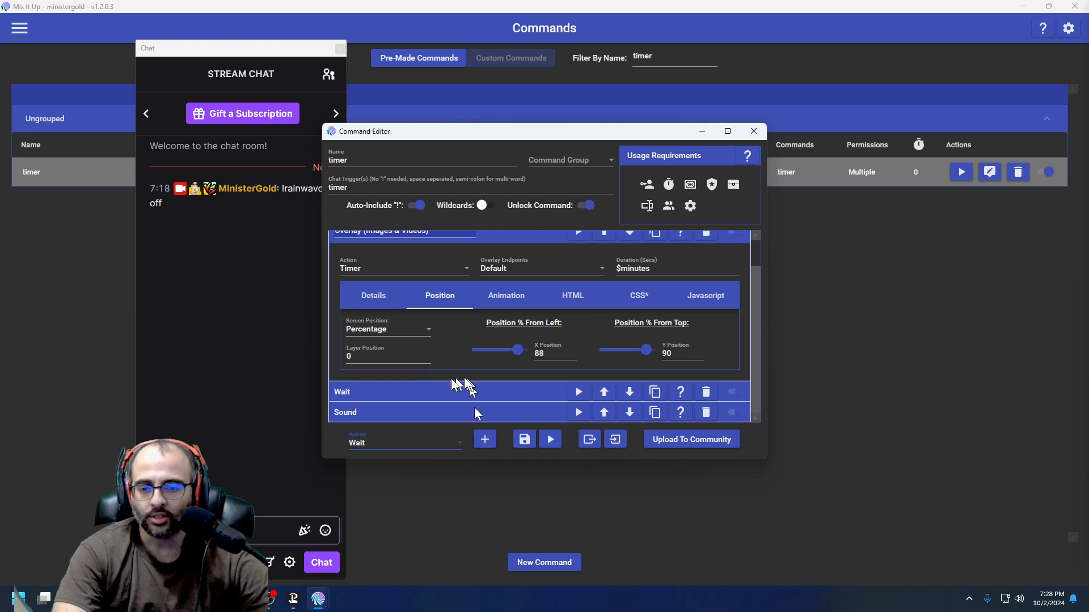
pyautogui.click(405, 390)
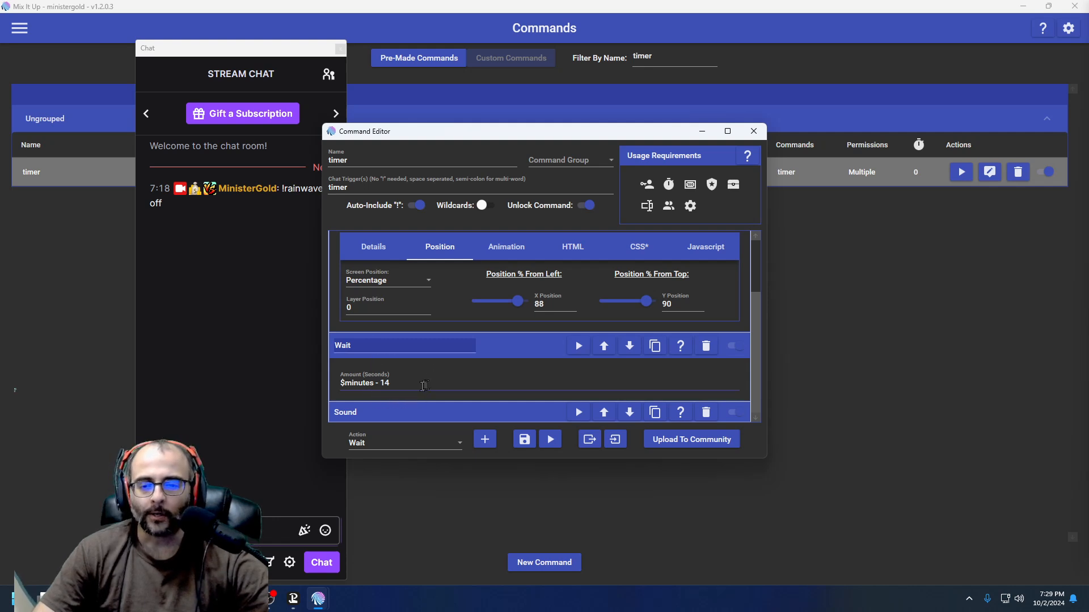
# Choose Sound as the action type to add and expand the existing Sound action to show its sound file settings
pyautogui.click(420, 444)
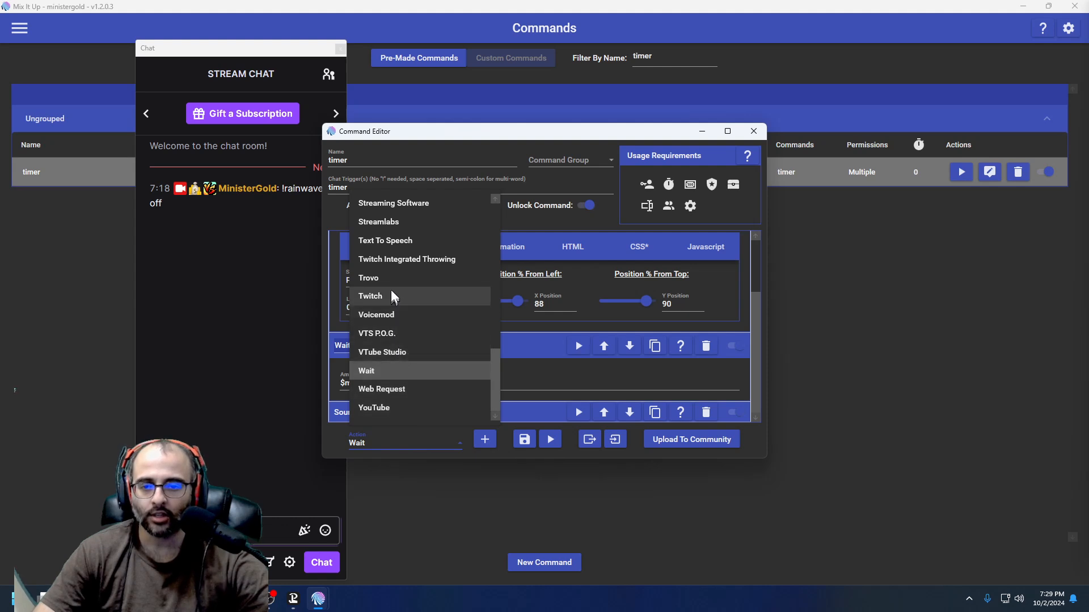
pyautogui.scroll(2, 390, 284)
pyautogui.click(384, 272)
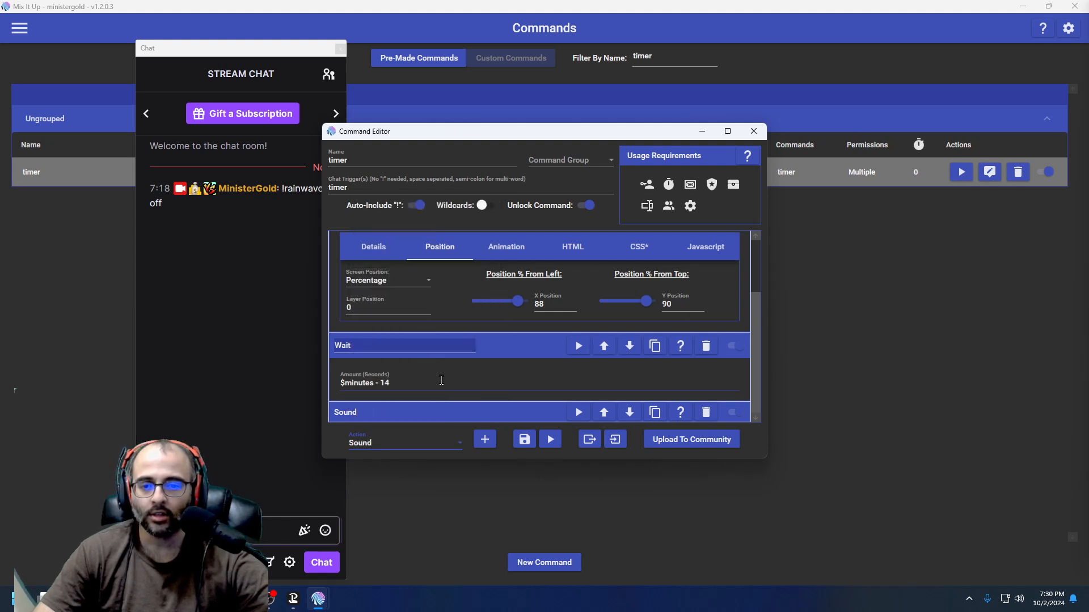
pyautogui.scroll(-1, 491, 419)
pyautogui.scroll(-3, 491, 403)
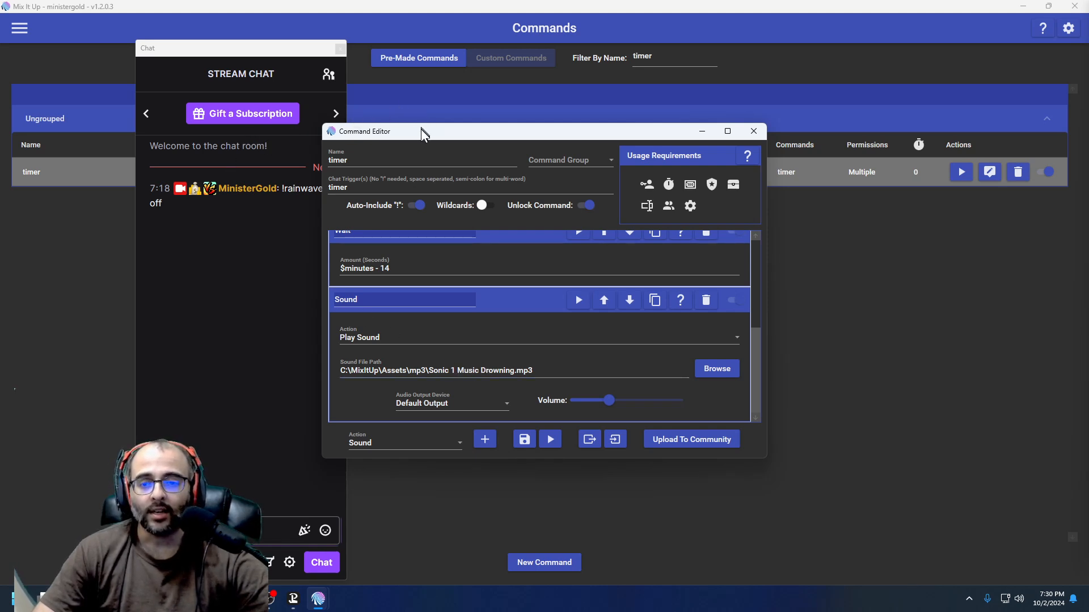
# Place the command editor and stream chat windows side by side and send "!timer 1" in the chat
pyautogui.moveTo(420, 131); pyautogui.dragTo(615, 122)
pyautogui.moveTo(289, 55); pyautogui.dragTo(394, 28)
pyautogui.click(321, 497)
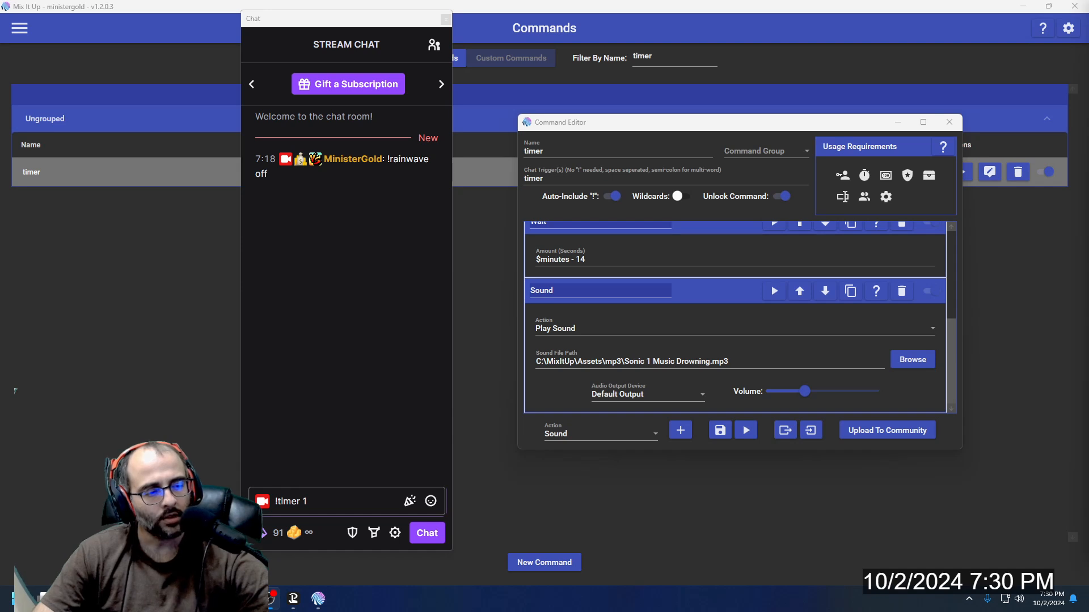
pyautogui.click(382, 508)
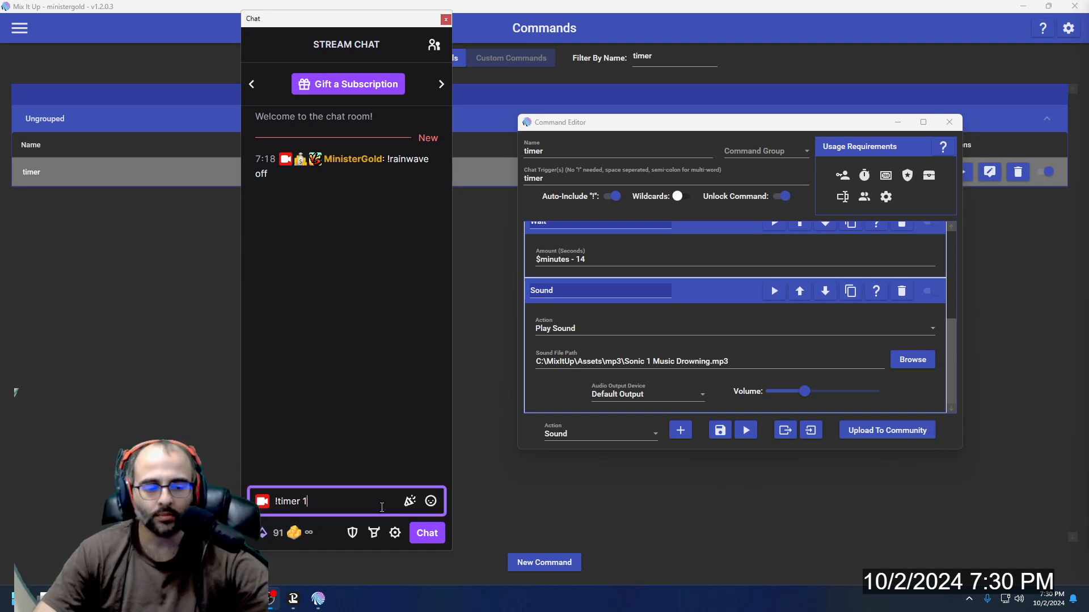
pyautogui.press('Return')
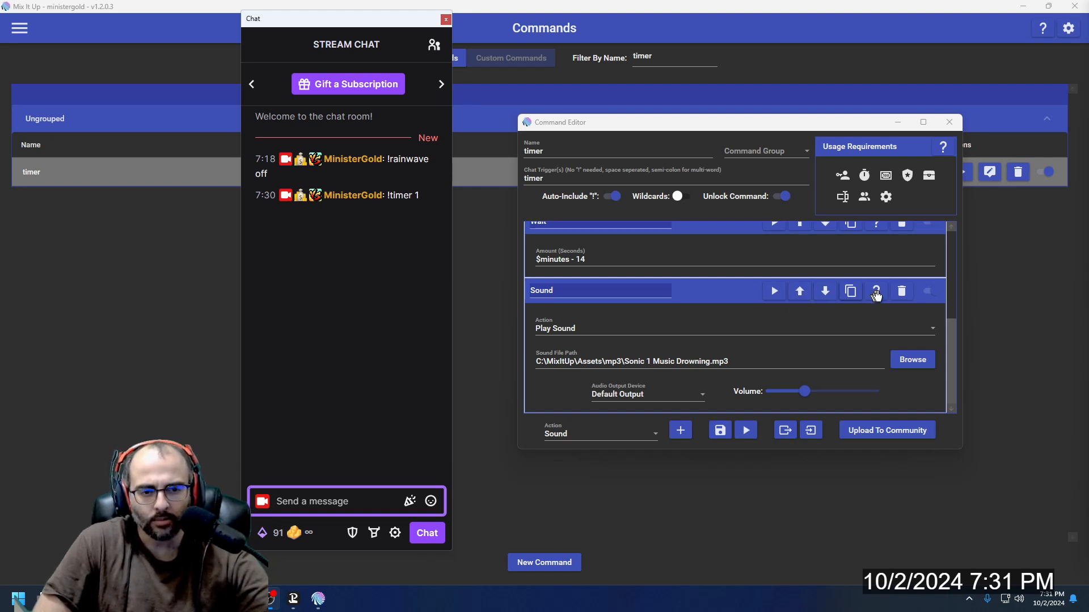
# Disable the timer command's Sound action and save the command
pyautogui.click(933, 291)
pyautogui.scroll(2, 736, 290)
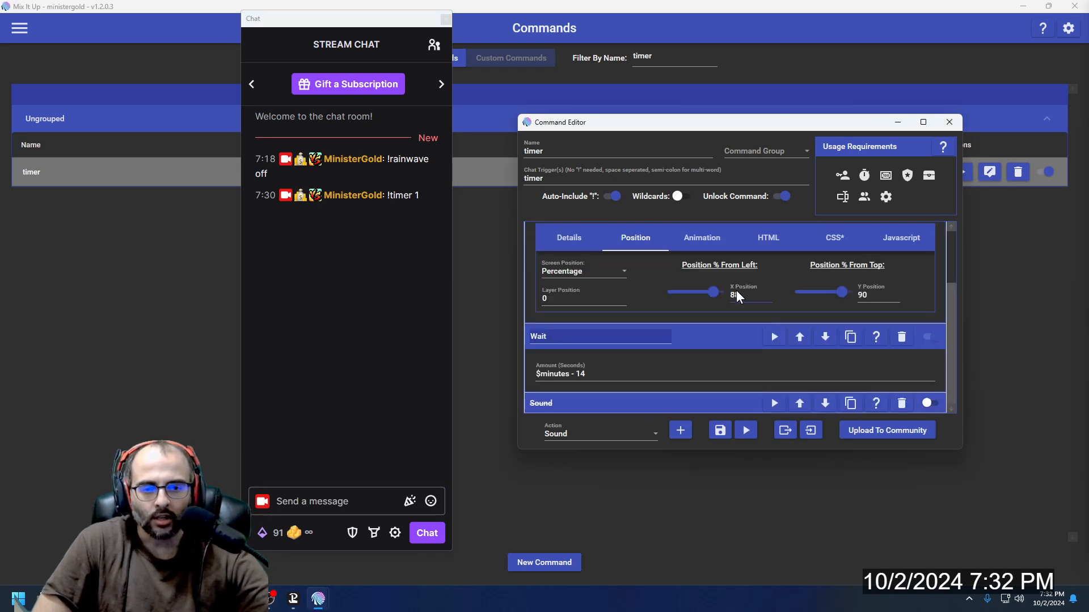
pyautogui.scroll(1, 727, 335)
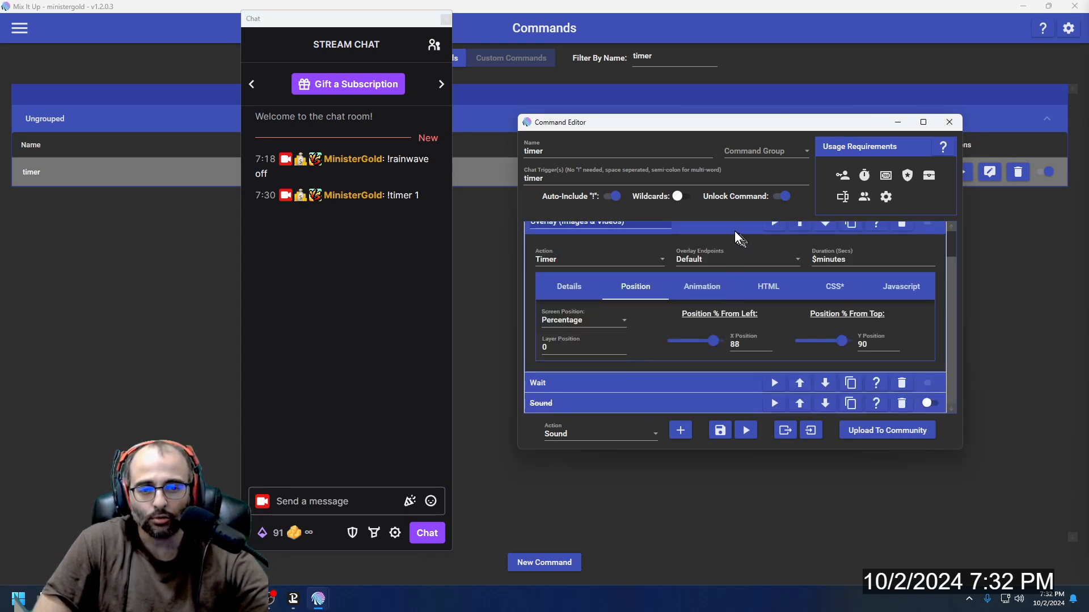
pyautogui.click(735, 230)
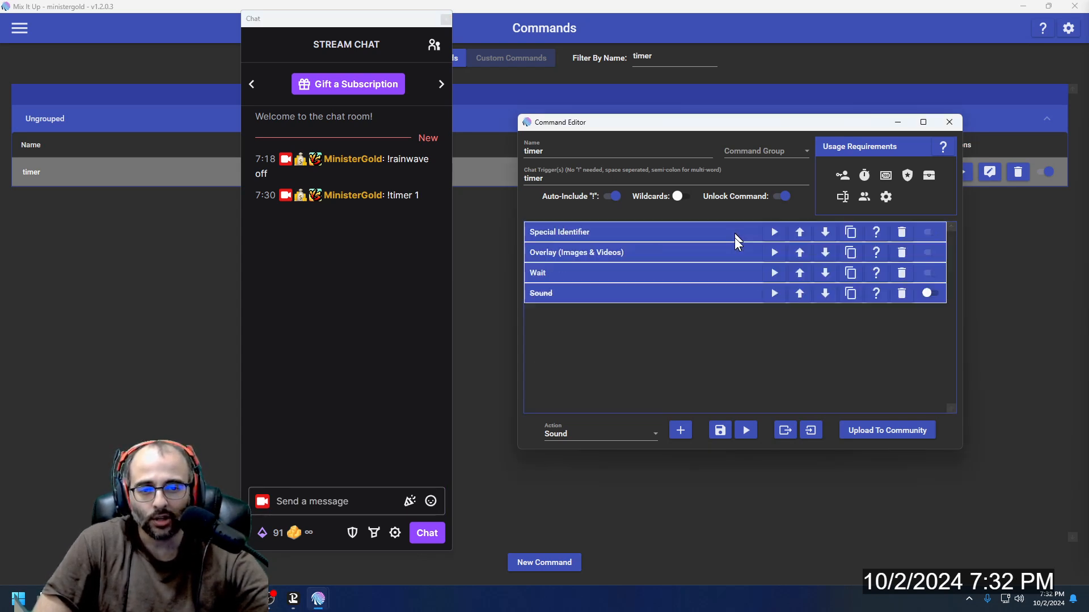
pyautogui.click(716, 428)
# Send "!timer 69" in the stream chat to start a 69-minute countdown
pyautogui.click(359, 501)
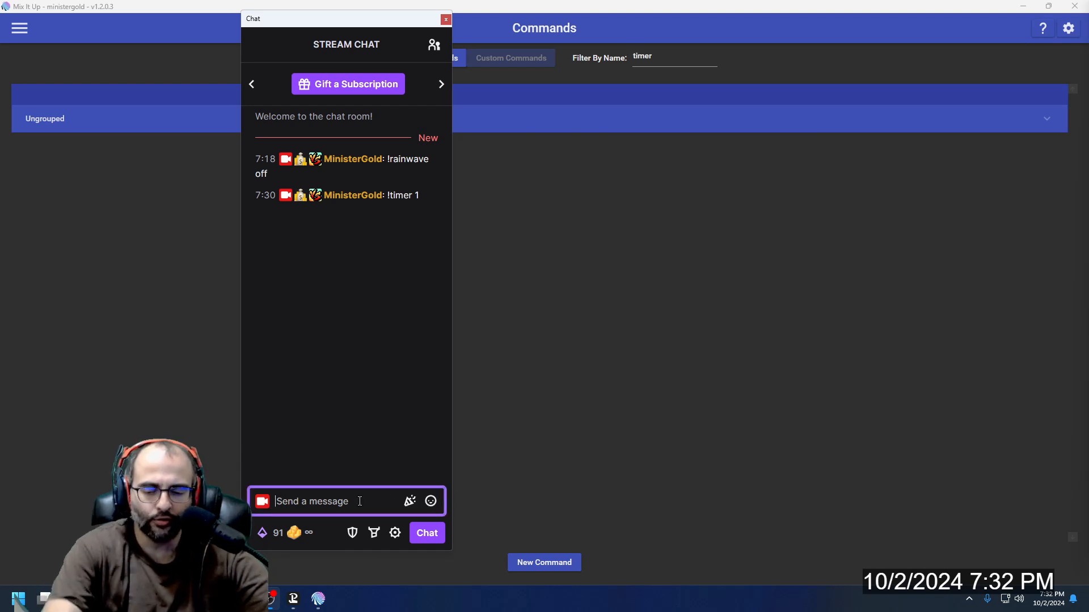
pyautogui.write('!timer ')
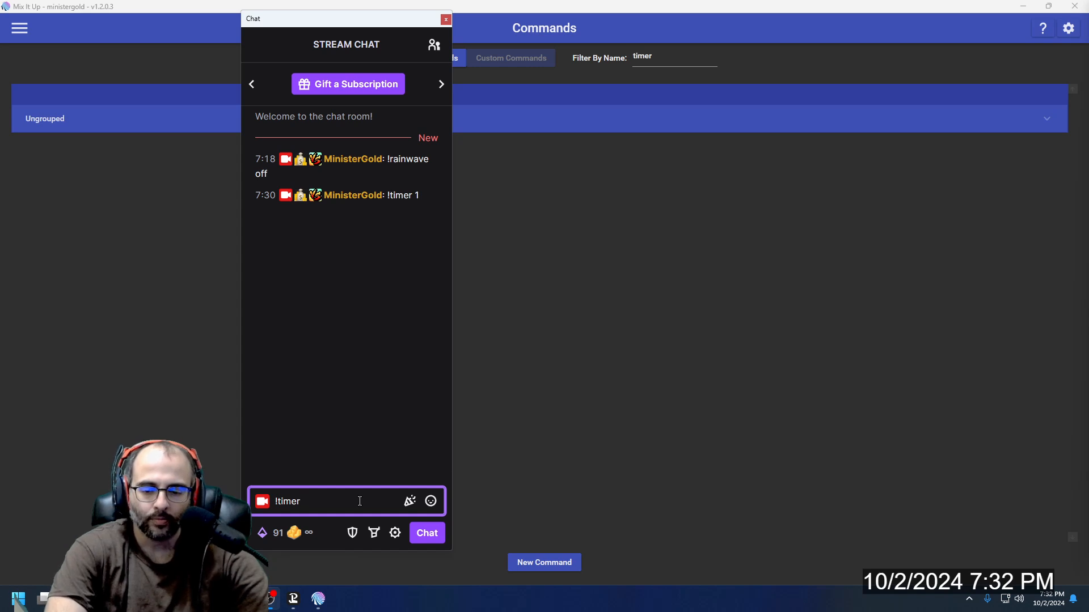
pyautogui.write('43')
pyautogui.press('BackSpace')
pyautogui.press('BackSpace')
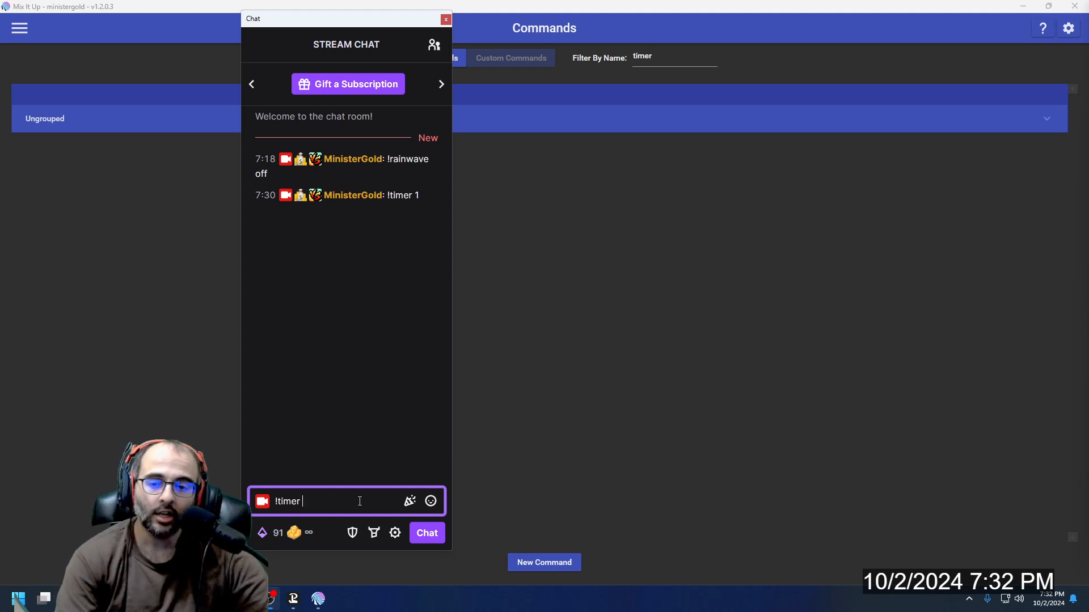
pyautogui.write('69')
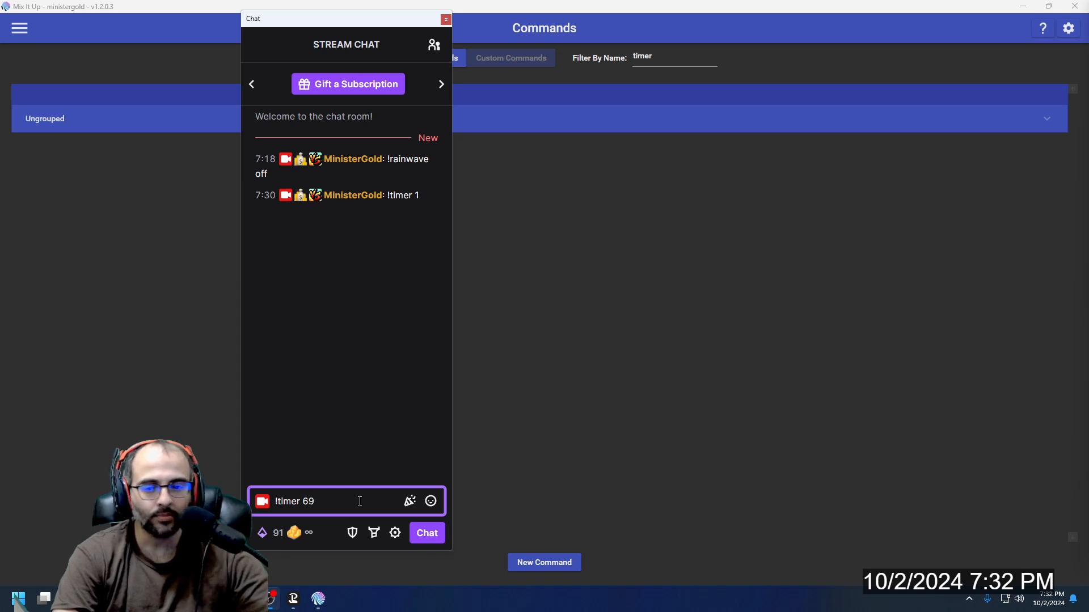
pyautogui.press('Return')
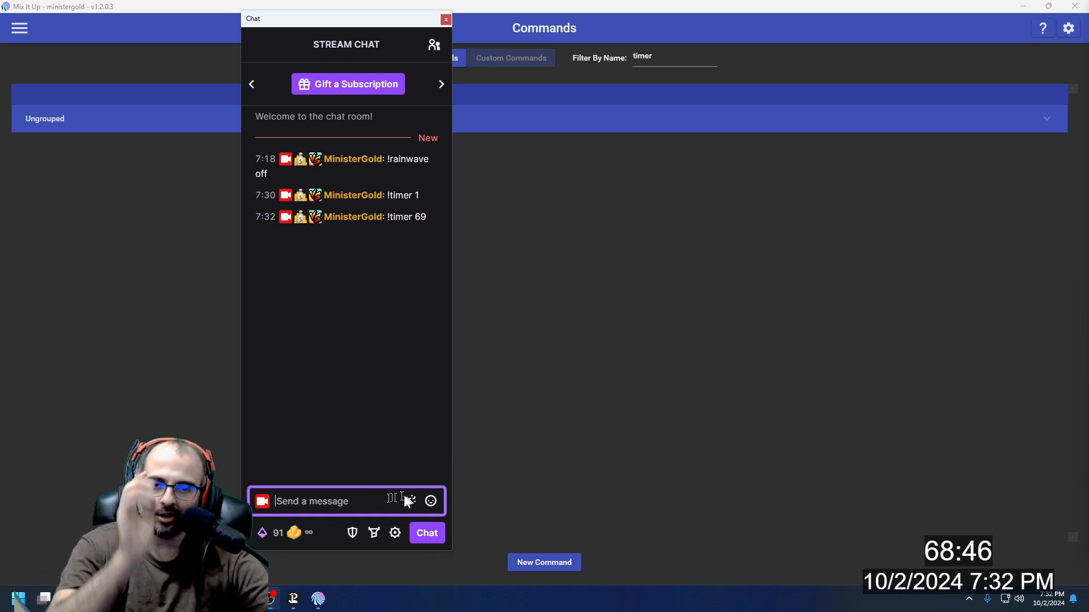
# Reopen the timer command for editing and review its overlay action's font and display format details
pyautogui.click(675, 124)
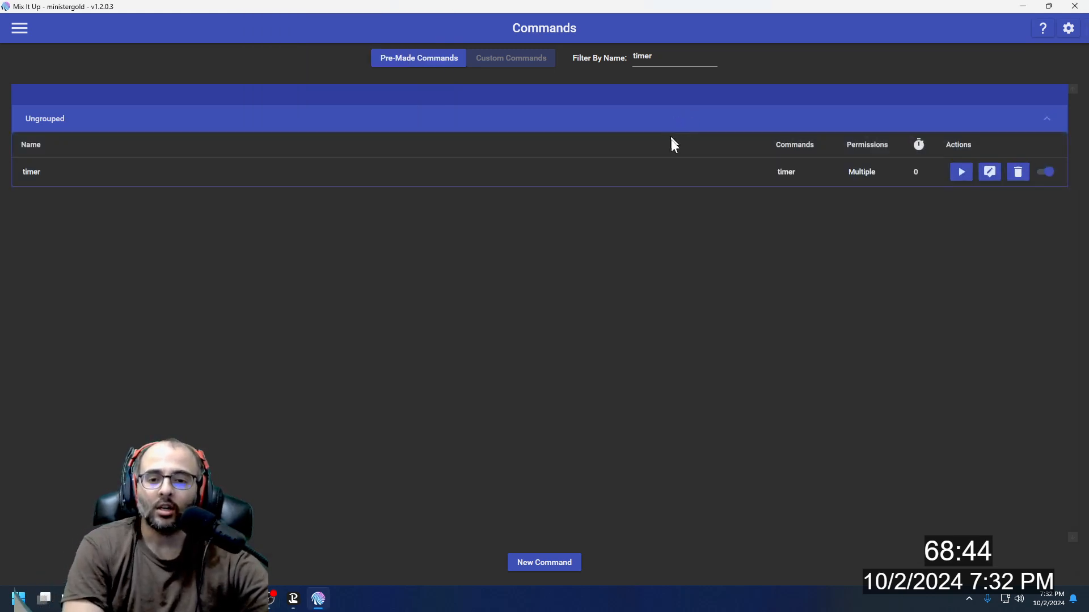
pyautogui.click(990, 172)
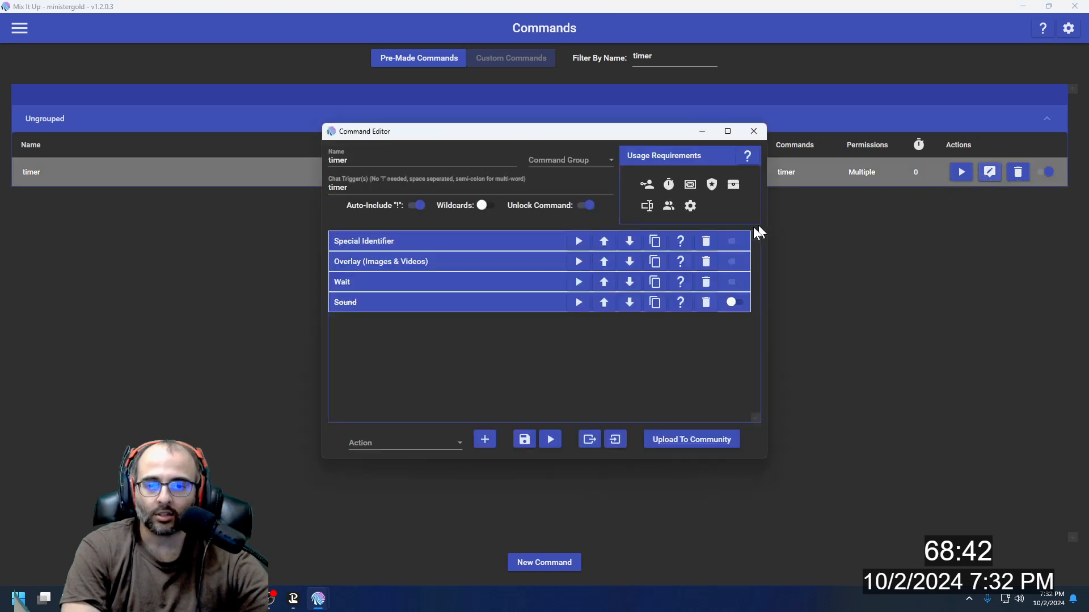
pyautogui.click(440, 263)
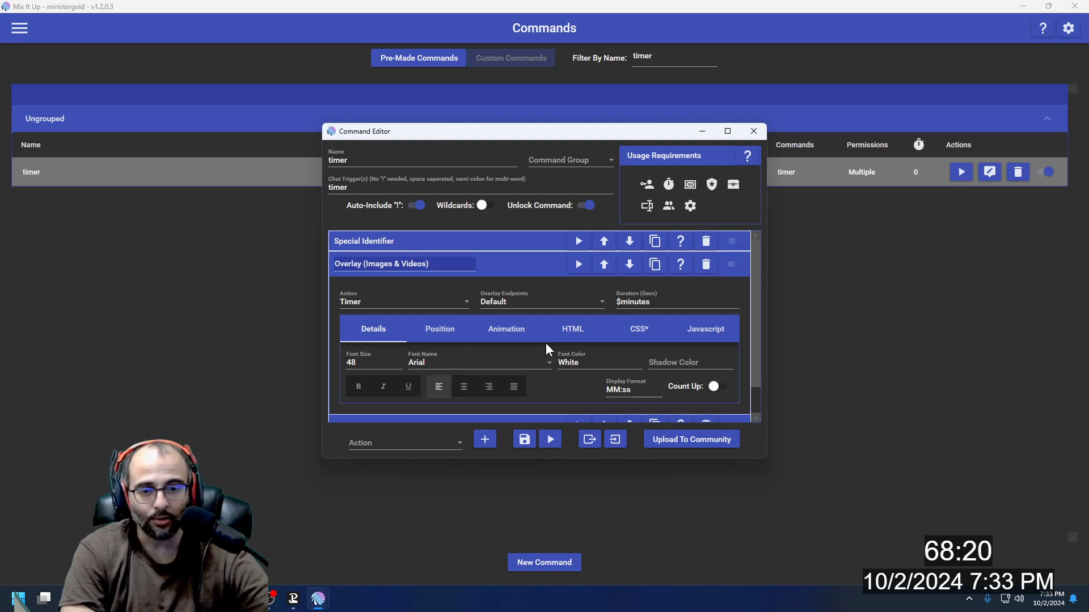
pyautogui.click(502, 266)
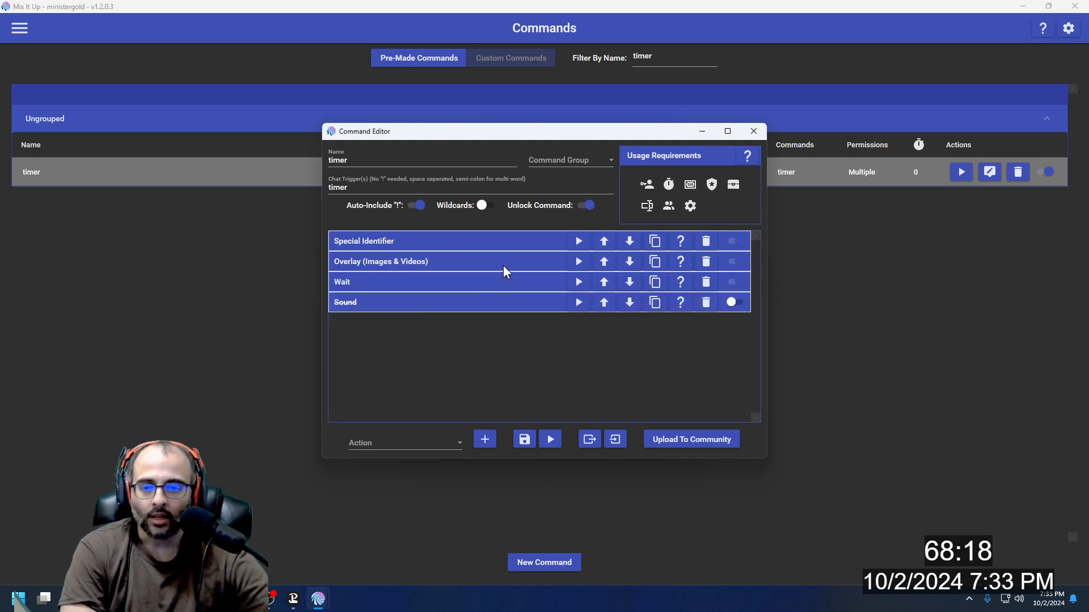
# Re-enable the timer command's Sound action and save the command
pyautogui.click(528, 302)
pyautogui.click(525, 302)
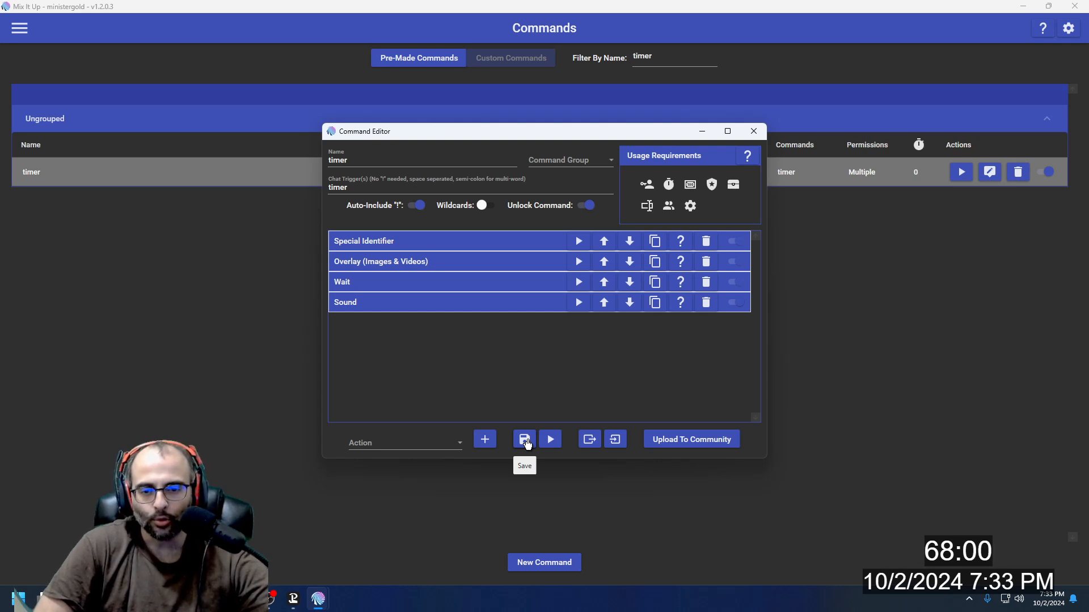
pyautogui.click(525, 440)
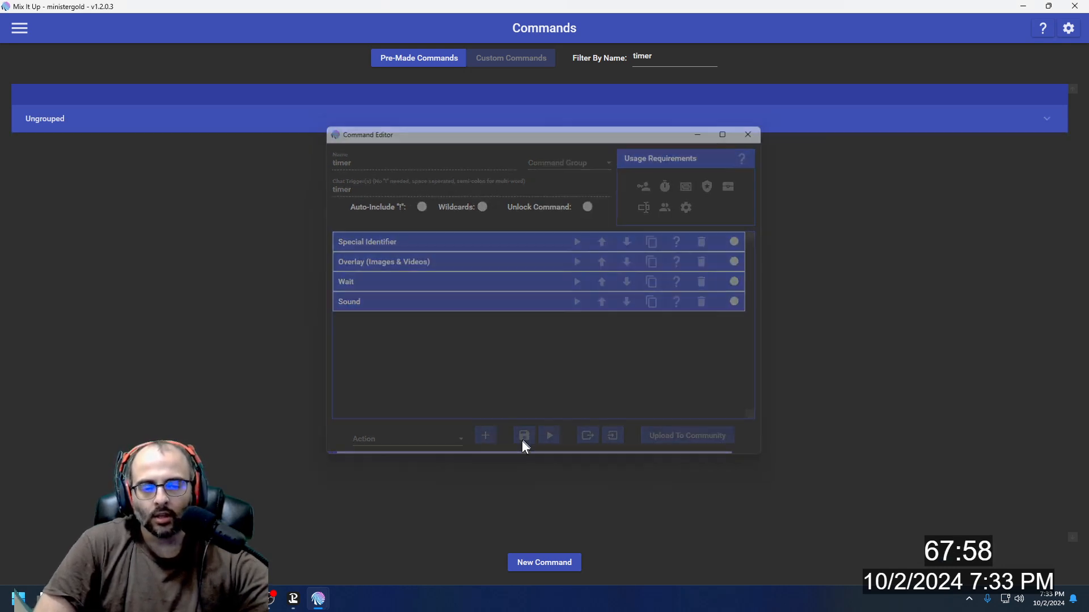